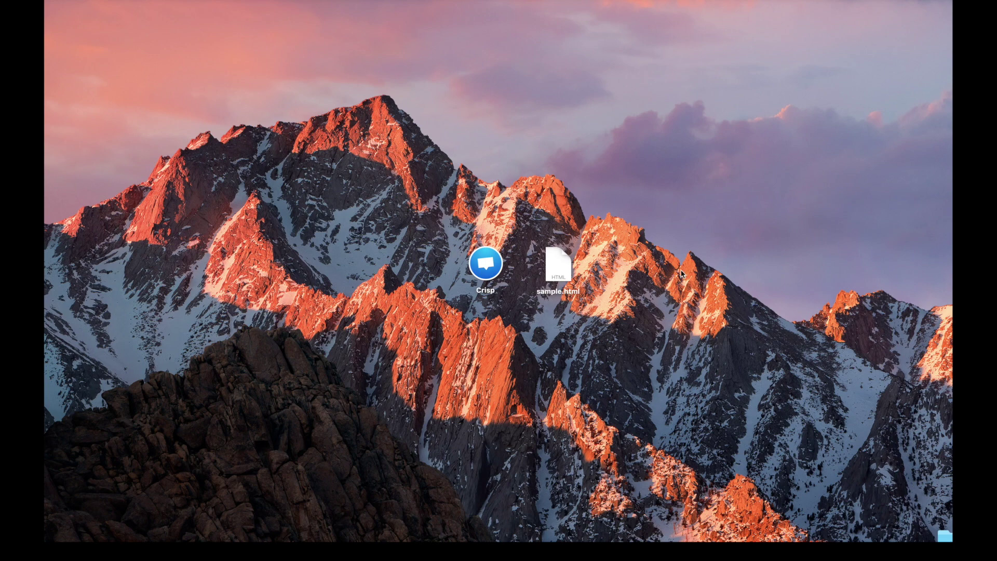
# Launch Crisp from its desktop icon so the Inbox with two conversations appears
pyautogui.click(480, 276)
pyautogui.doubleClick(479, 276)
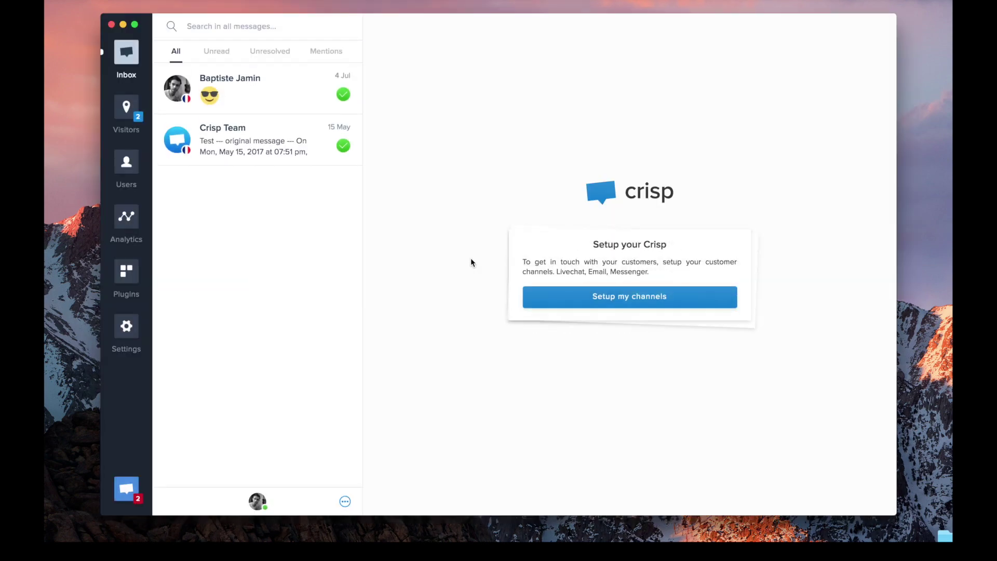
# Open the Auto-Responder plugin and create a new disabled intent called 'New Intent'
pyautogui.click(133, 281)
pyautogui.scroll(-5, 313, 454)
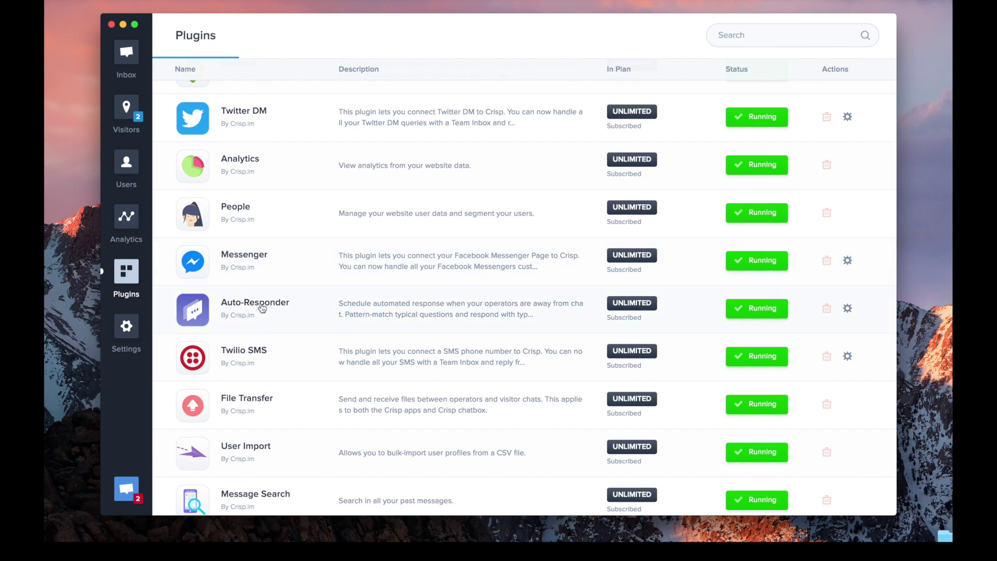
pyautogui.click(262, 308)
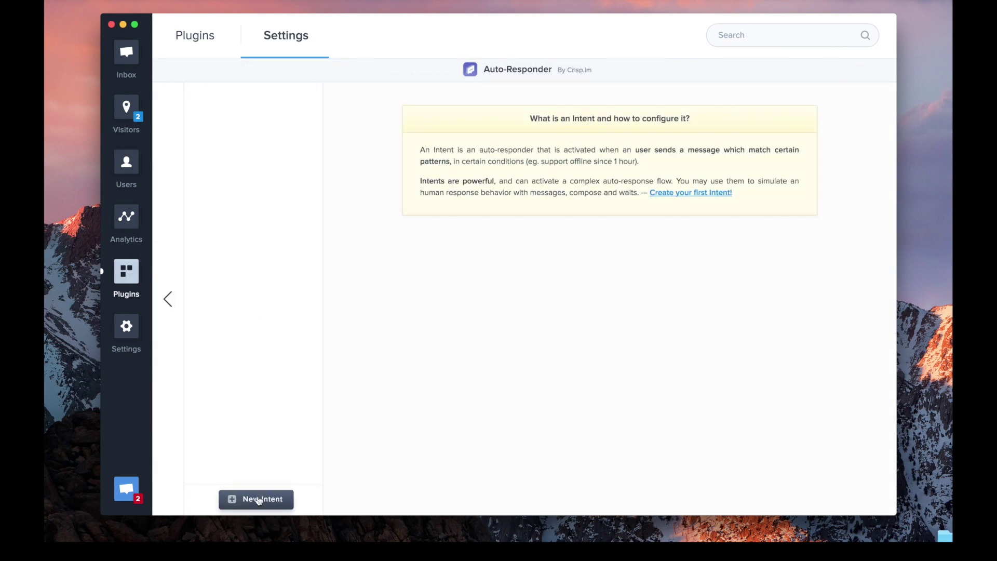
pyautogui.click(259, 500)
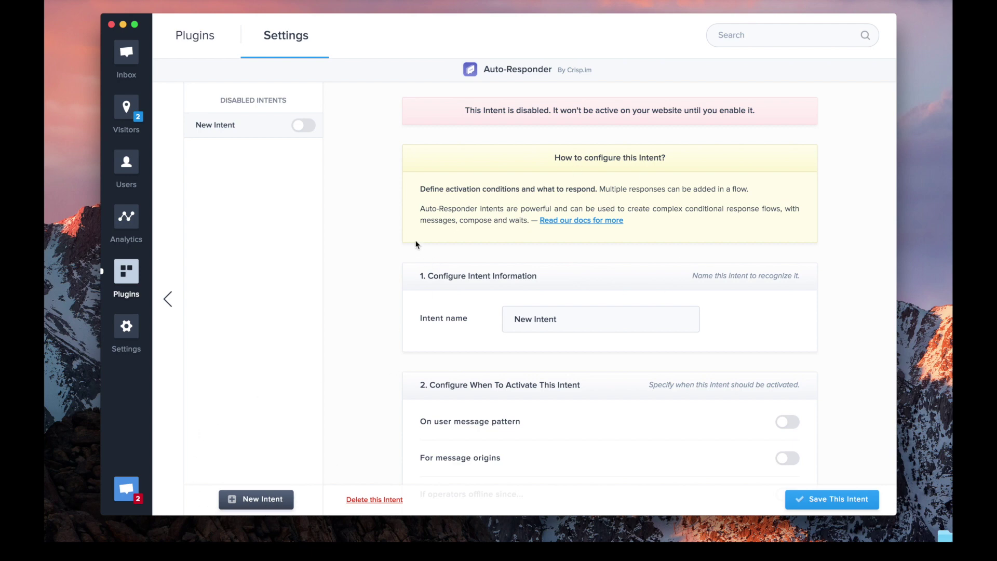
pyautogui.scroll(1, 516, 289)
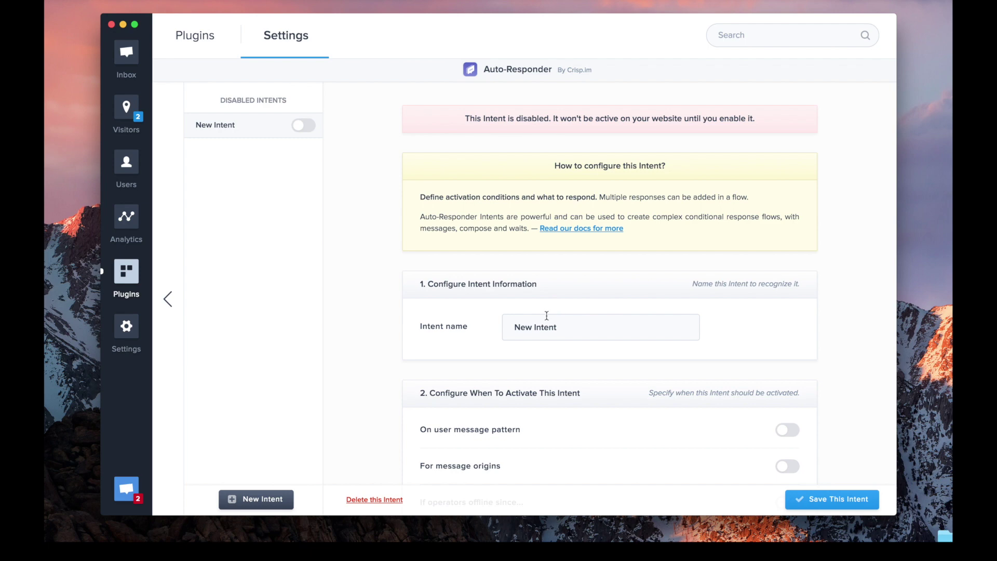
pyautogui.scroll(-2, 559, 326)
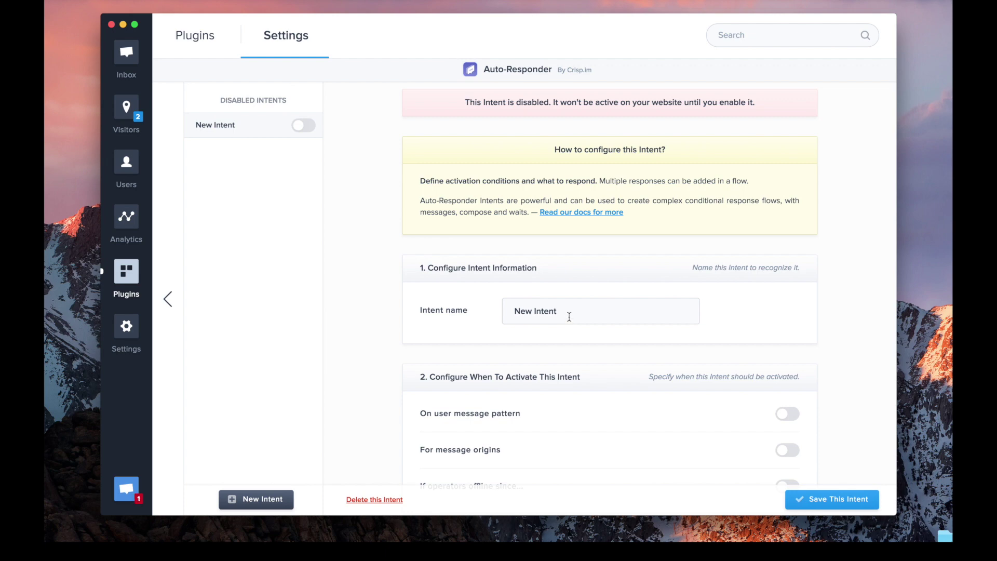
# Rename the intent to 'Pricing' and switch on its 'On user message pattern' condition
pyautogui.click(569, 317)
pyautogui.doubleClick(569, 317)
pyautogui.tripleClick(570, 317)
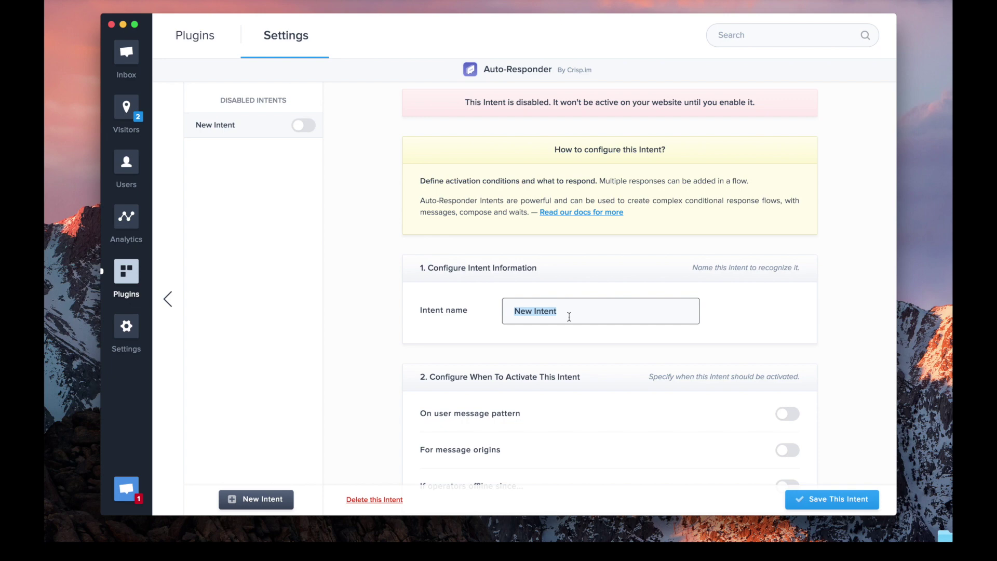
pyautogui.write('Pricing')
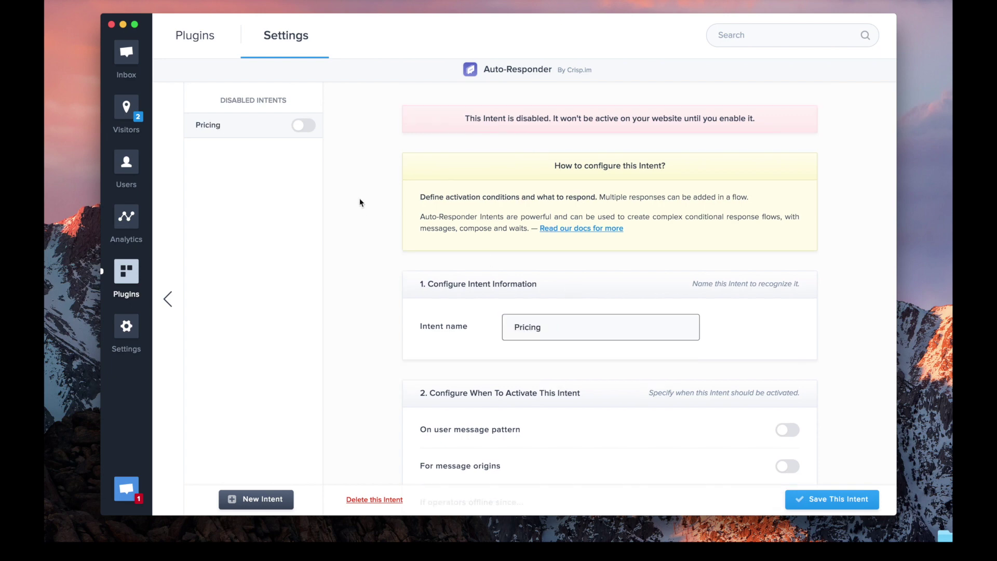
pyautogui.scroll(-2, 506, 221)
pyautogui.scroll(-3, 506, 220)
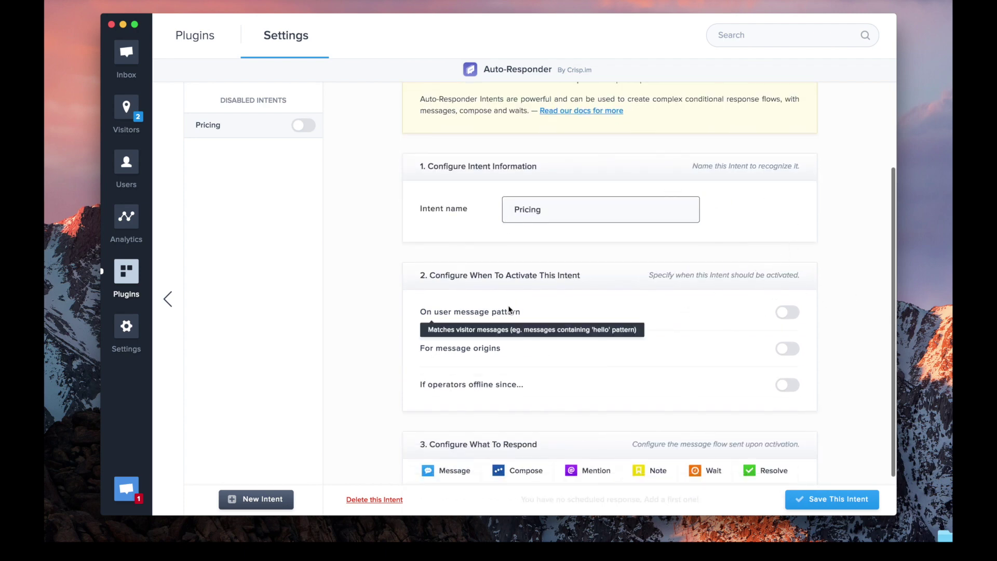
pyautogui.click(791, 315)
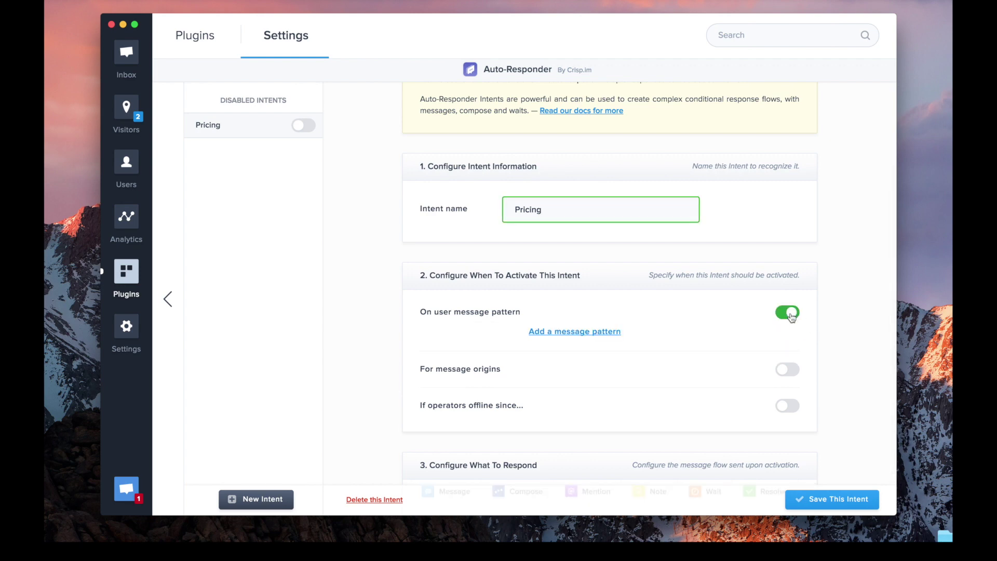
# Type a sample question about pricing as the text of a new message pattern
pyautogui.click(585, 332)
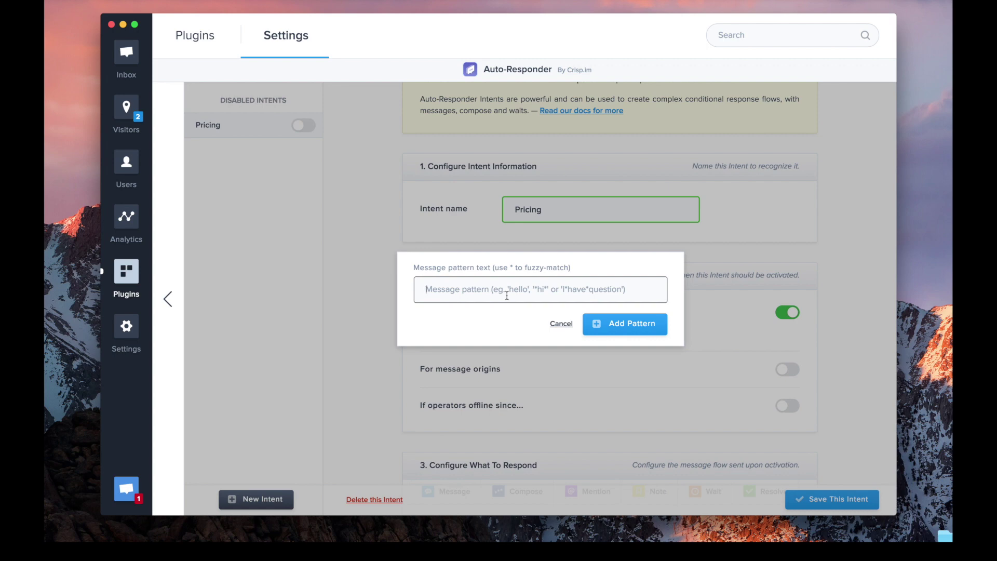
pyautogui.write('Hi I ha')
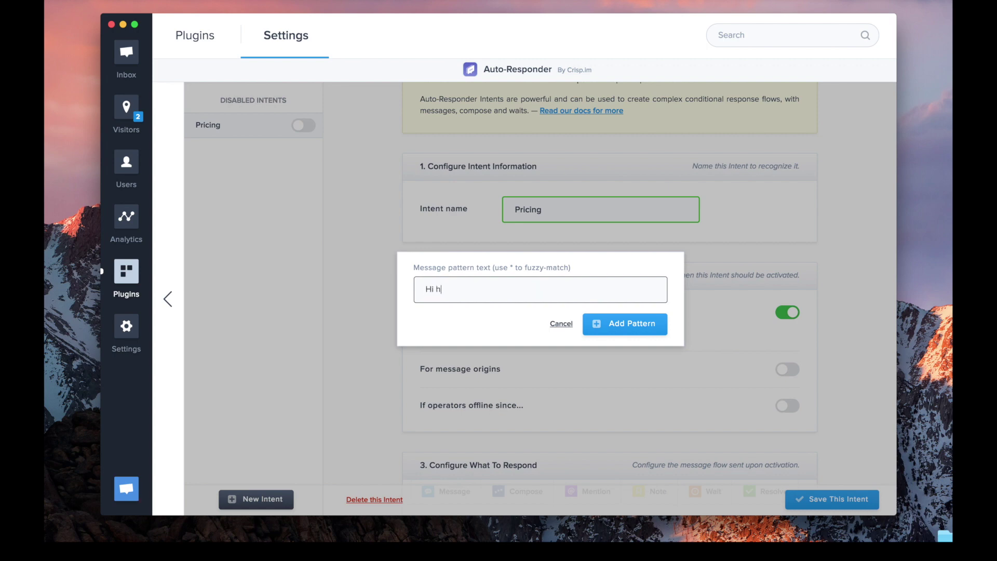
pyautogui.write('ve')
pyautogui.press('BackSpace')
pyautogui.press('BackSpace')
pyautogui.press('BackSpace')
pyautogui.press('BackSpace')
pyautogui.write('I have a queston')
pyautogui.press('BackSpace')
pyautogui.write('ion abut')
pyautogui.press('BackSpace')
pyautogui.press('BackSpace')
pyautogui.write('out your pricing')
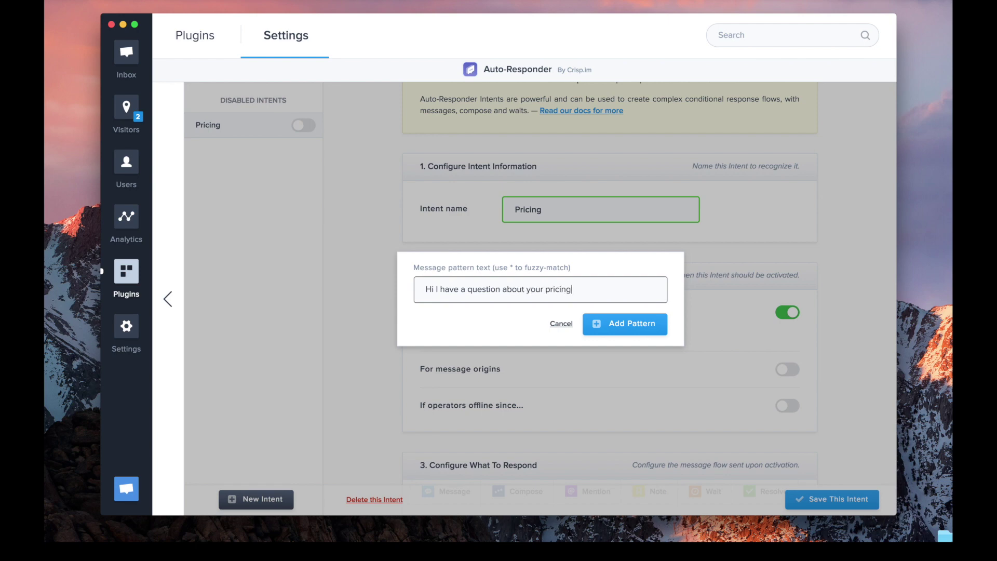
# Replace the filler words around 'question' and 'pricing' with asterisks, forming *question*pricing*
pyautogui.doubleClick(488, 289)
pyautogui.click(559, 290)
pyautogui.doubleClick(559, 289)
pyautogui.click(469, 289)
pyautogui.moveTo(470, 290); pyautogui.dragTo(413, 275)
pyautogui.write('*')
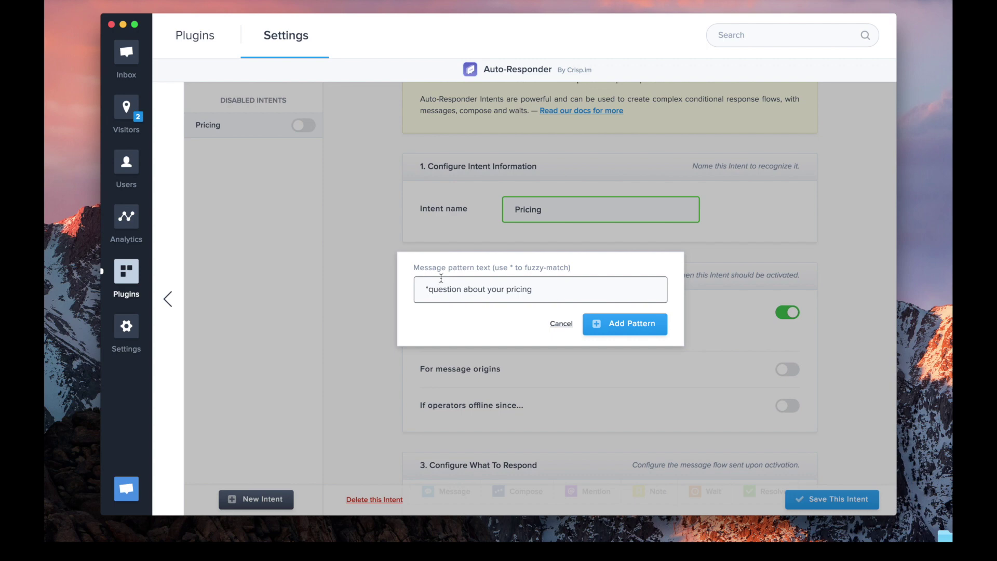
pyautogui.moveTo(462, 289); pyautogui.dragTo(508, 292)
pyautogui.write('*')
pyautogui.click(530, 289)
pyautogui.write('*')
# Check the keywords and add the *question*pricing* pattern to the intent
pyautogui.doubleClick(439, 289)
pyautogui.click(515, 290)
pyautogui.doubleClick(438, 290)
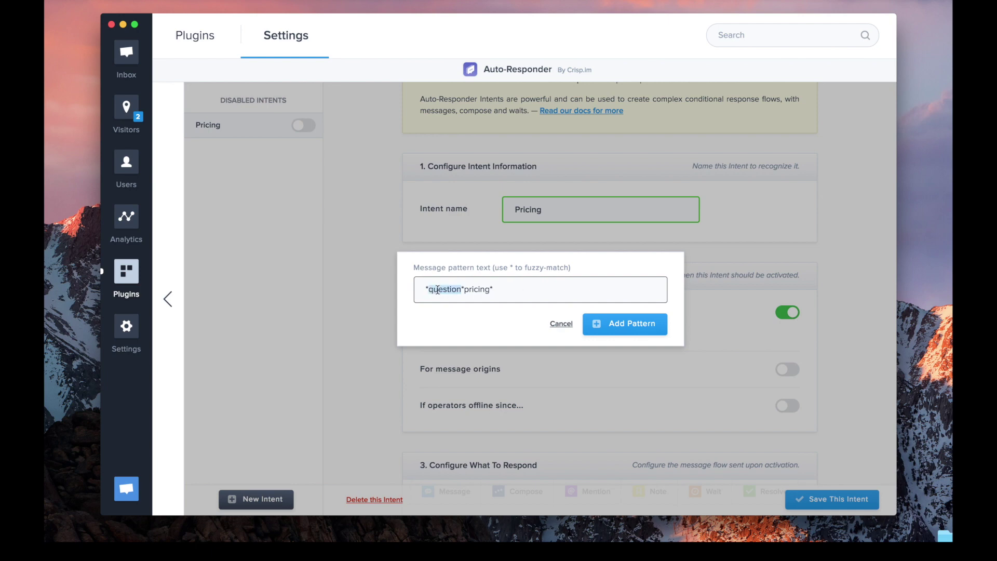
pyautogui.doubleClick(483, 289)
pyautogui.click(610, 322)
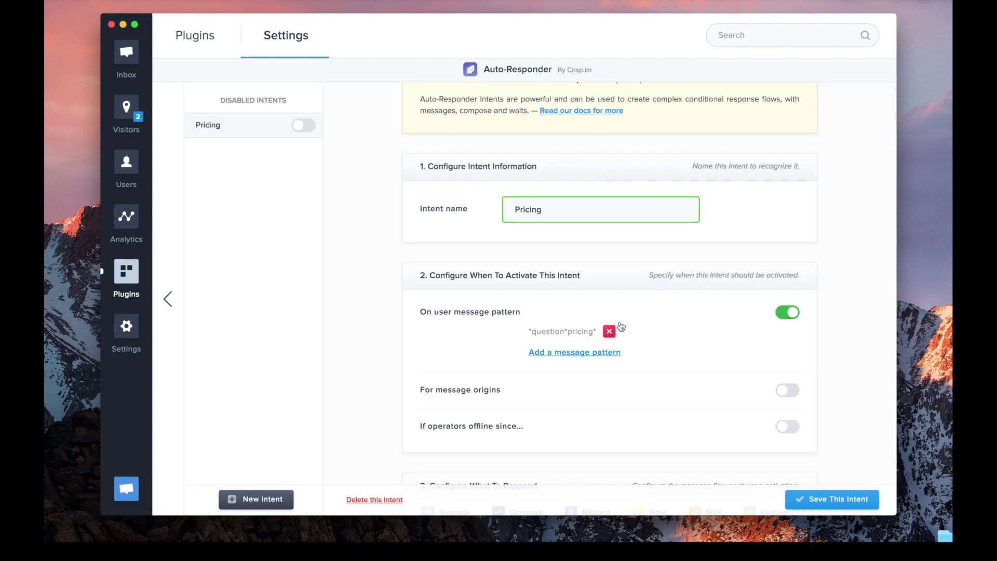
# Add a second pattern '*paid plan*', trimmed down from 'Why should I use a paid plan?'
pyautogui.click(591, 354)
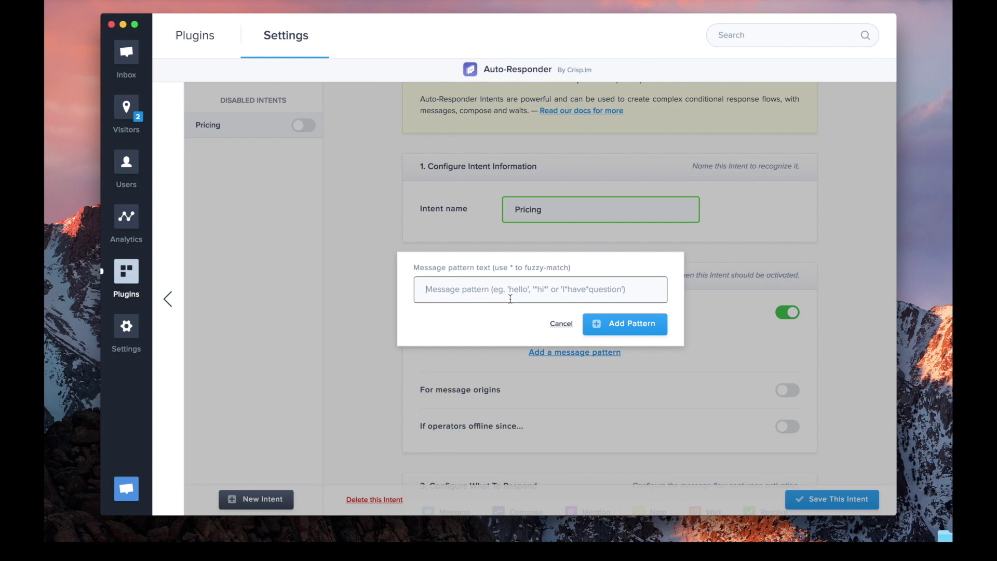
pyautogui.write('Why should I')
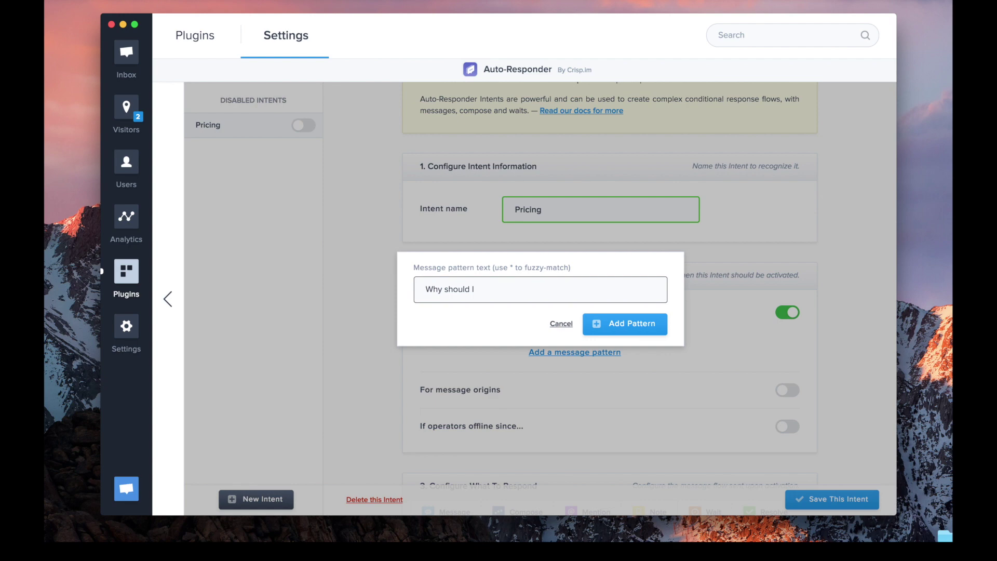
pyautogui.write(' use a paid plan?')
pyautogui.moveTo(500, 290); pyautogui.dragTo(399, 277)
pyautogui.click(516, 290)
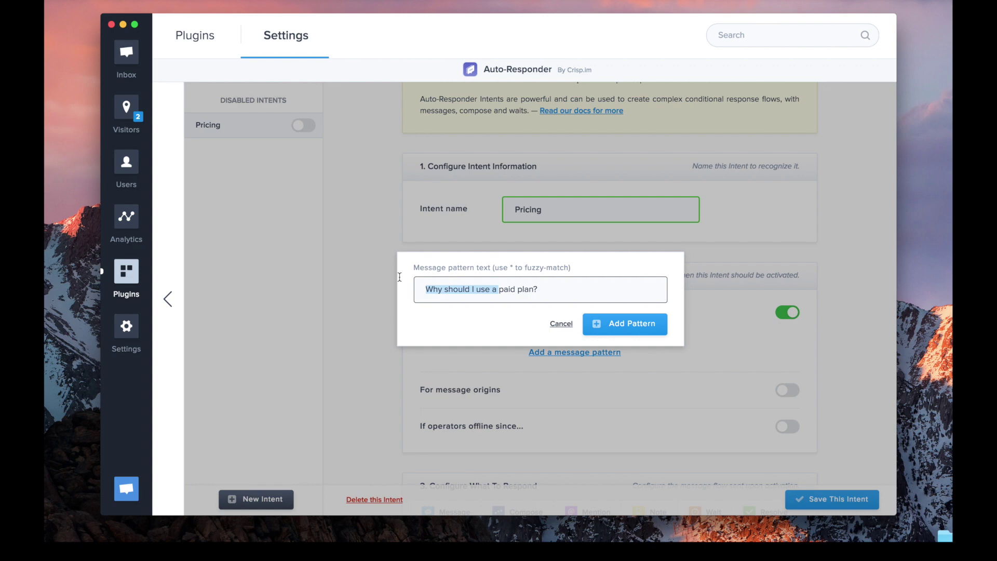
pyautogui.press('BackSpace')
pyautogui.click(482, 287)
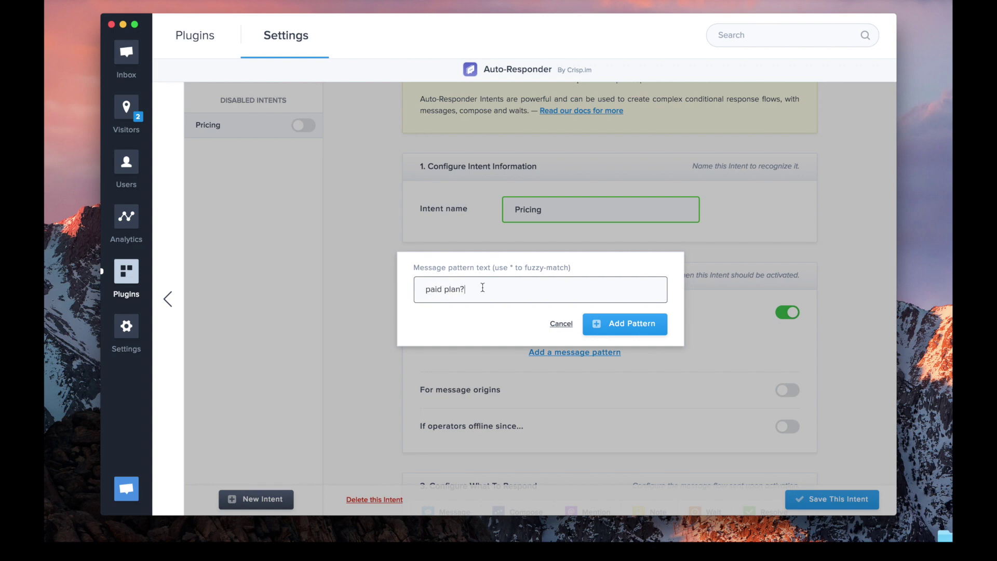
pyautogui.press('BackSpace')
pyautogui.click(426, 292)
pyautogui.write('*')
pyautogui.write('*')
pyautogui.click(660, 327)
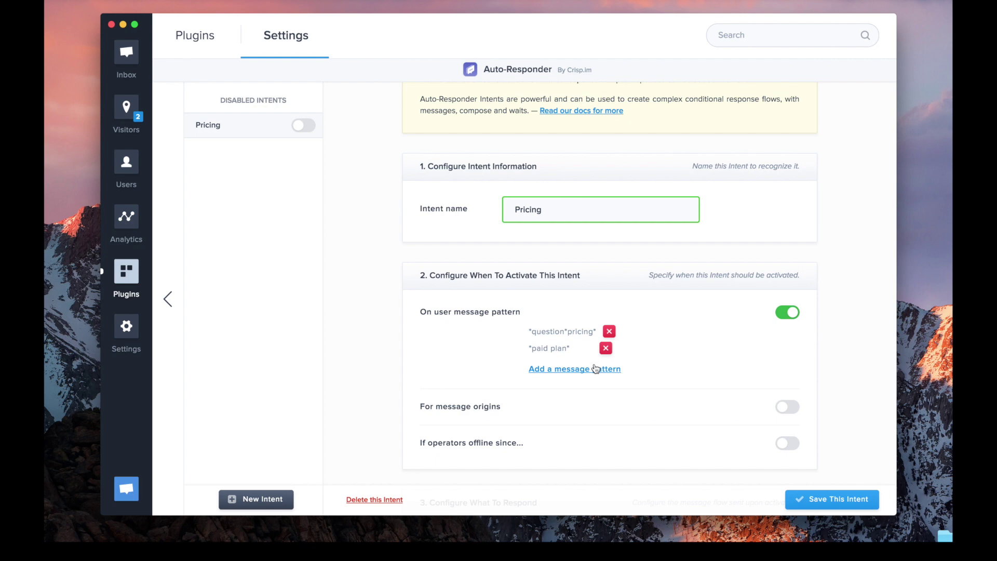
pyautogui.scroll(-2, 596, 368)
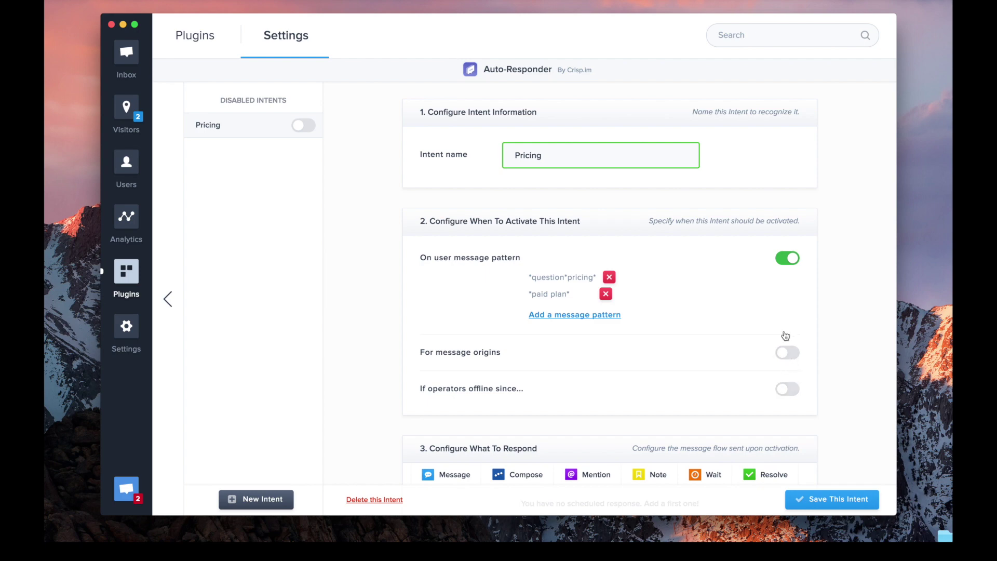
pyautogui.click(788, 353)
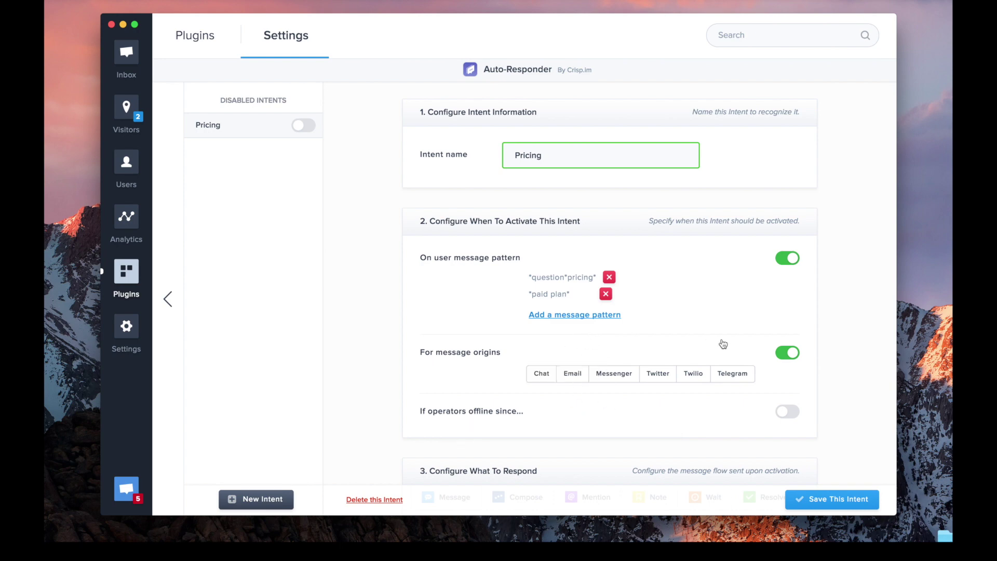
pyautogui.click(786, 354)
pyautogui.scroll(-2, 782, 356)
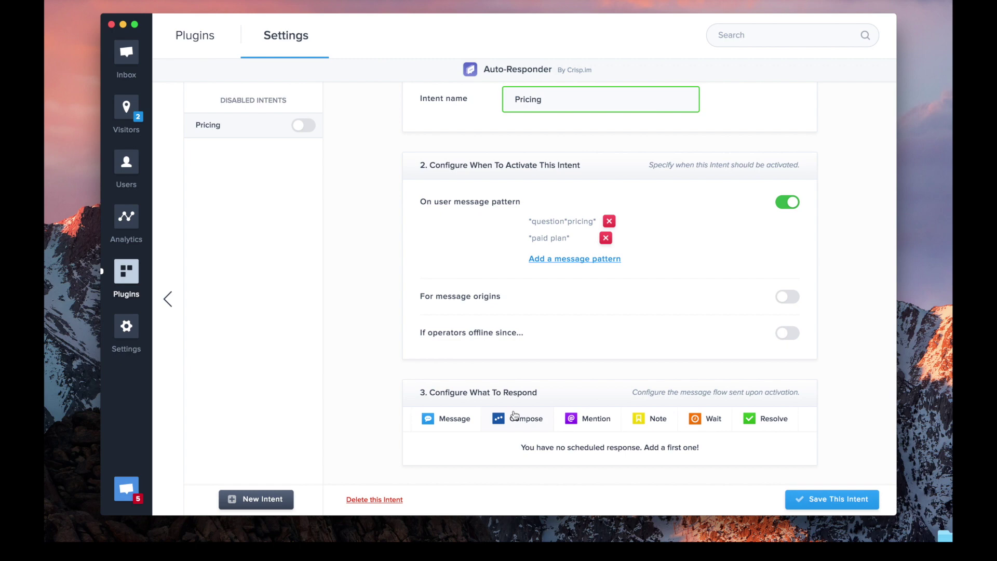
# Add a 4-second Compose typing step to the intent's response
pyautogui.click(516, 421)
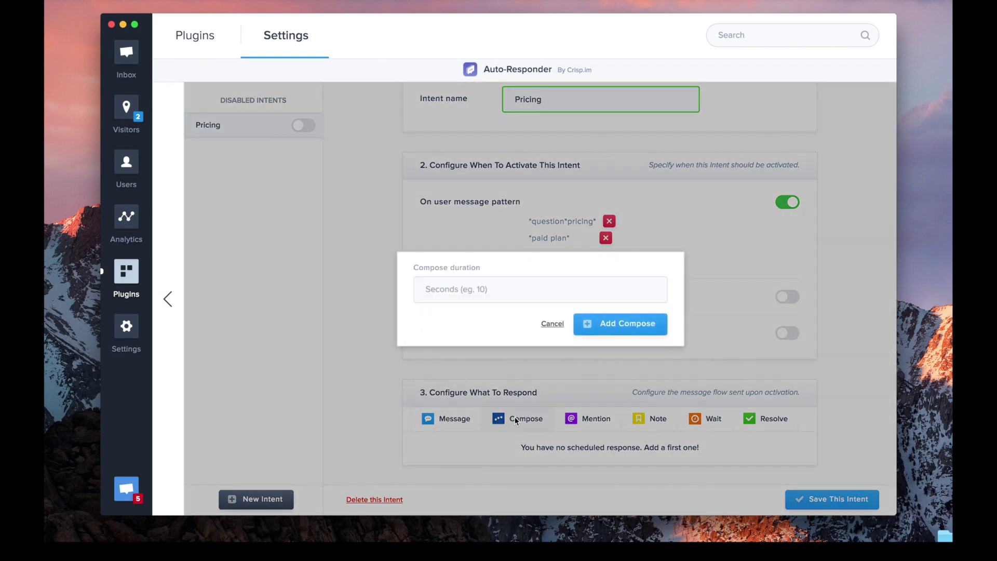
pyautogui.write('4')
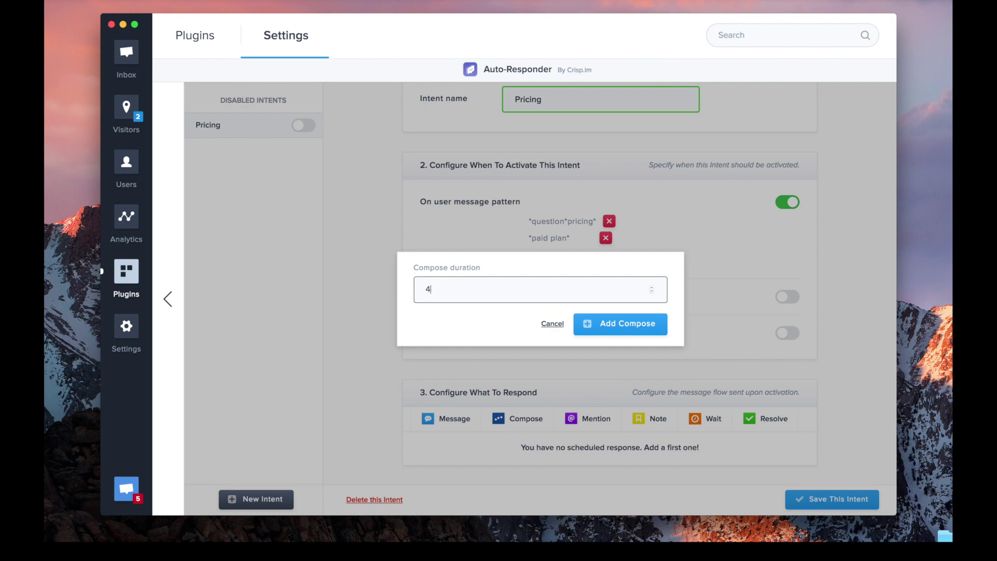
pyautogui.click(627, 319)
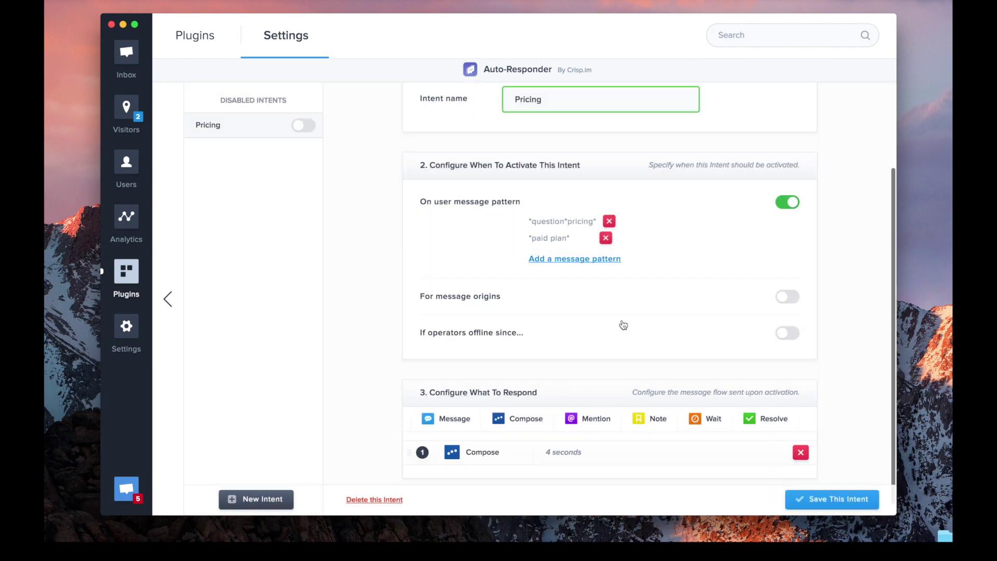
pyautogui.click(447, 407)
pyautogui.click(467, 303)
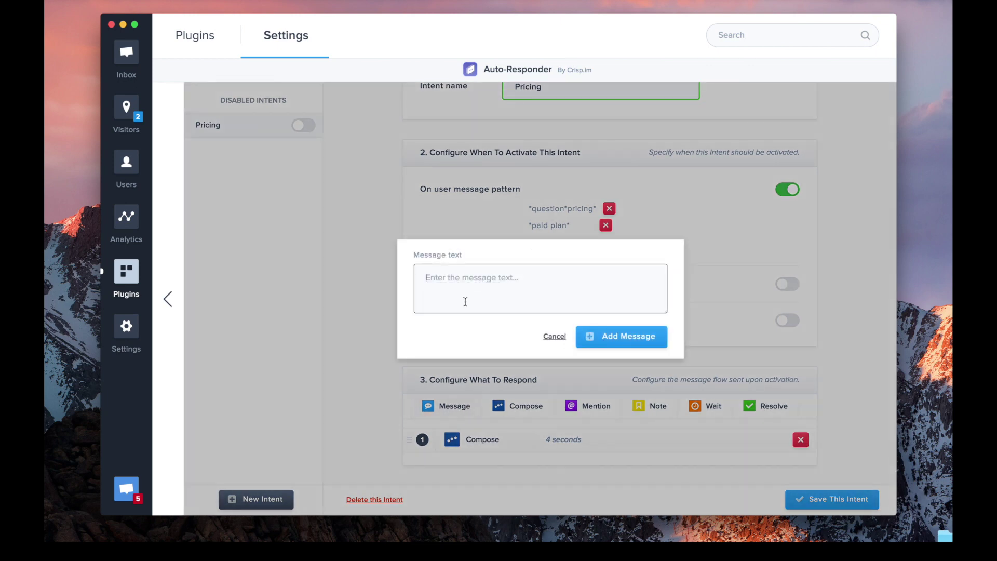
pyautogui.write('Hi! If you wonder about our pricing,')
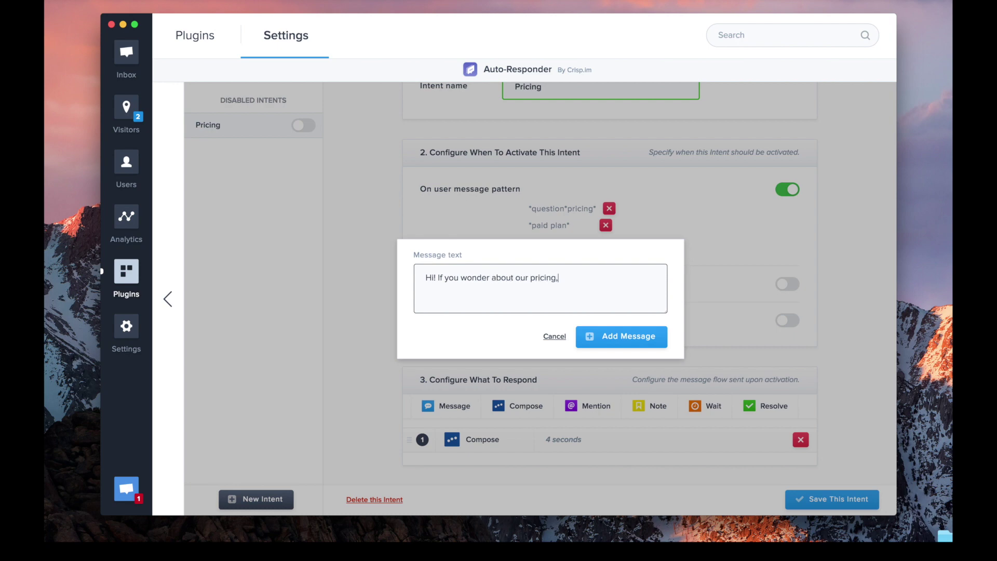
pyautogui.write(' check this page: https://crisp.')
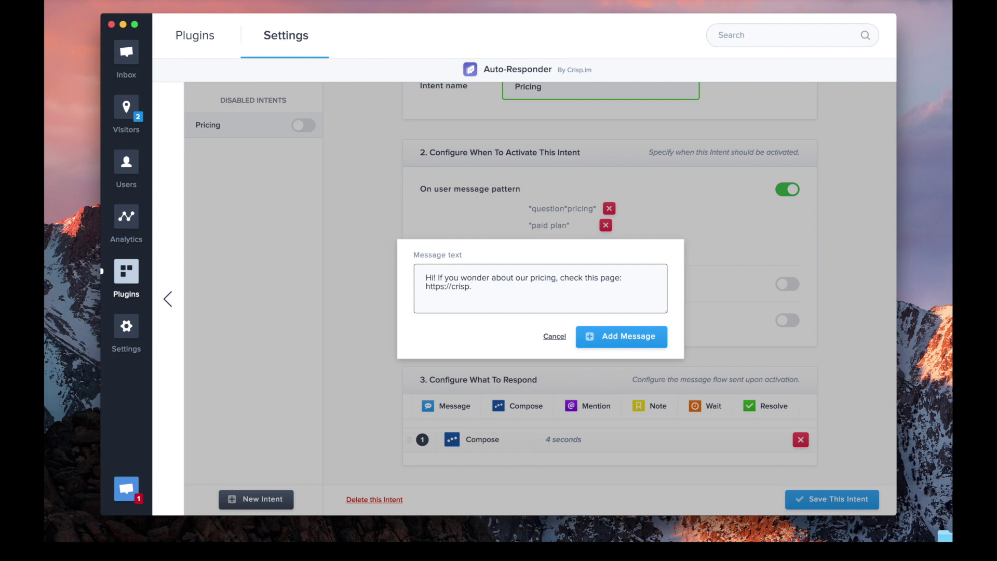
pyautogui.write('chat/pricing')
pyautogui.click(612, 343)
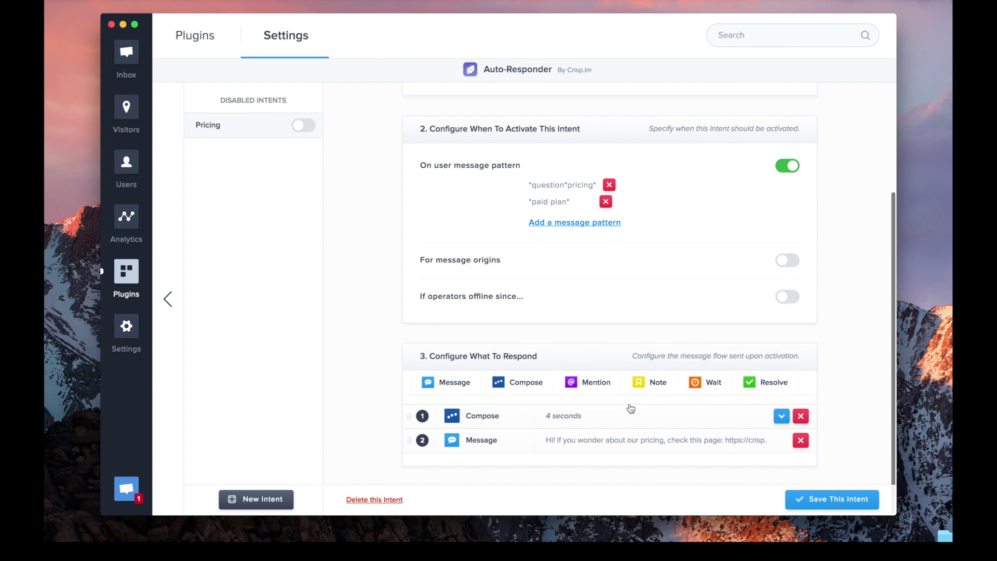
# Save and enable the Pricing intent, then minimize the Crisp window
pyautogui.scroll(3, 630, 408)
pyautogui.scroll(-3, 630, 407)
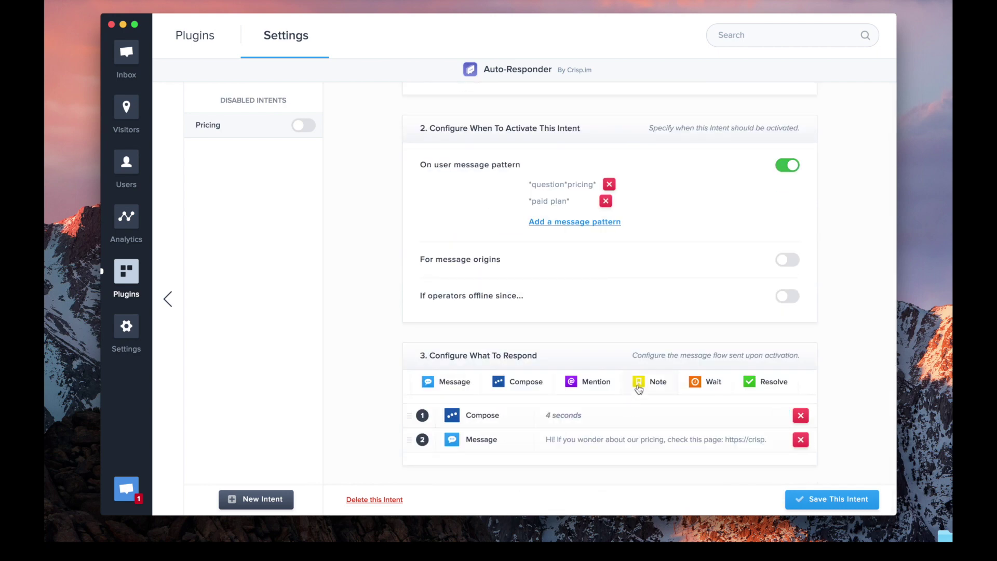
pyautogui.click(835, 500)
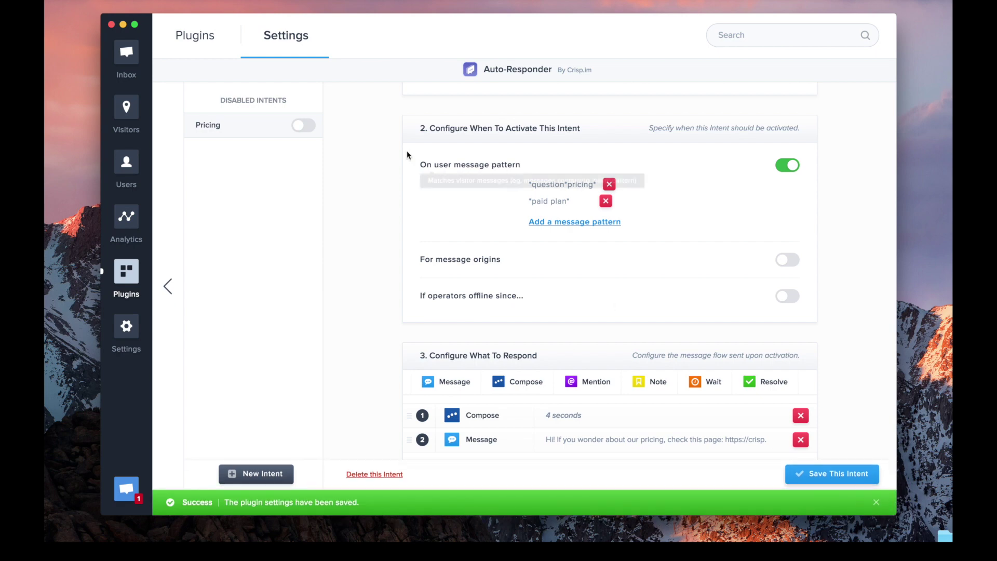
pyautogui.click(304, 125)
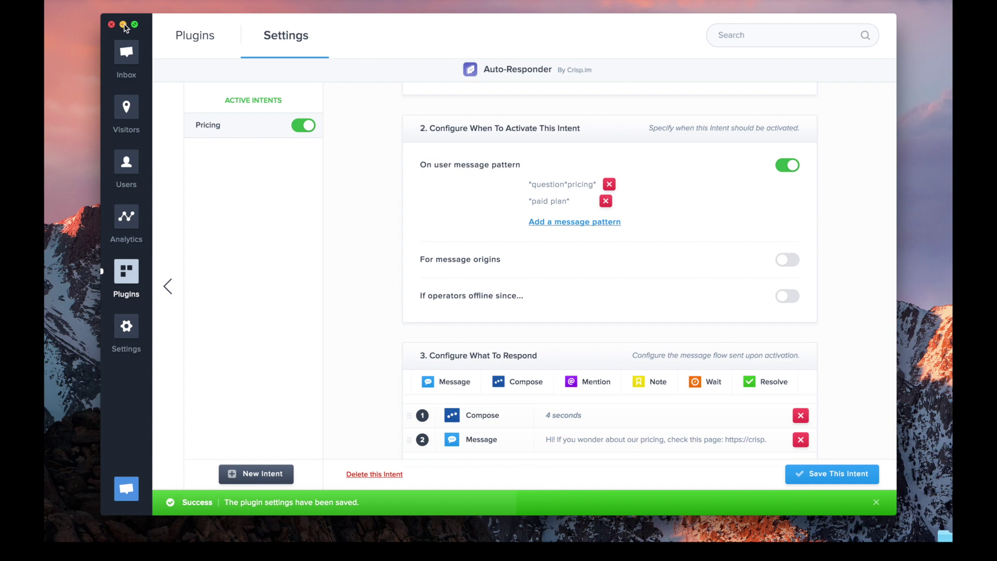
pyautogui.click(123, 25)
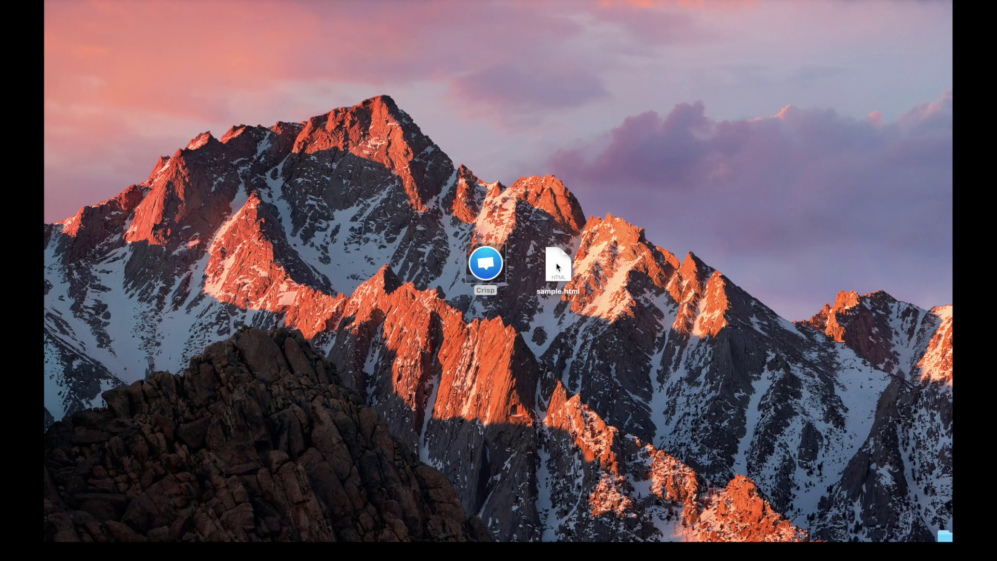
# Open sample.html in Chrome and send 'Why should I use a paid plan?' in the chatbox
pyautogui.doubleClick(557, 265)
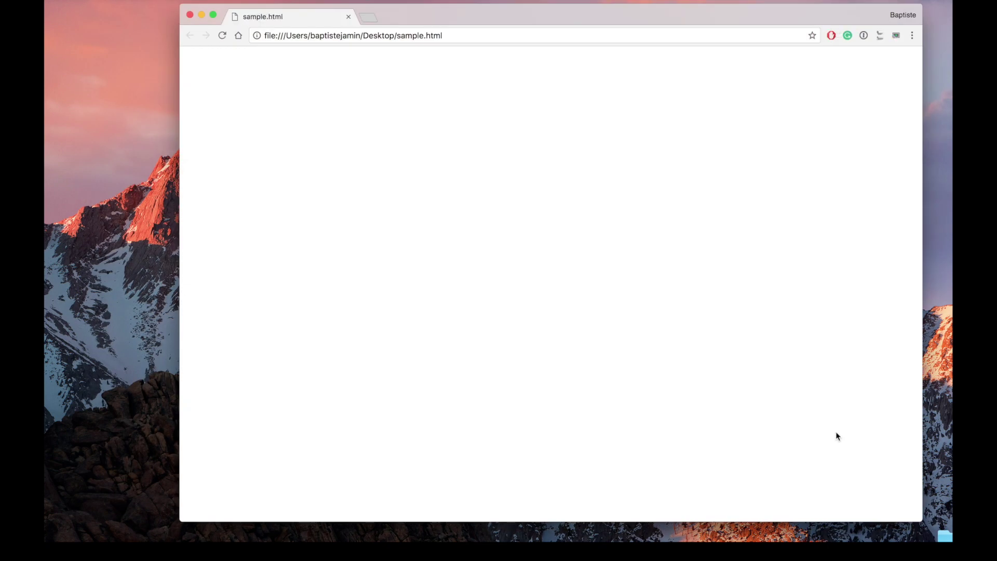
pyautogui.click(886, 485)
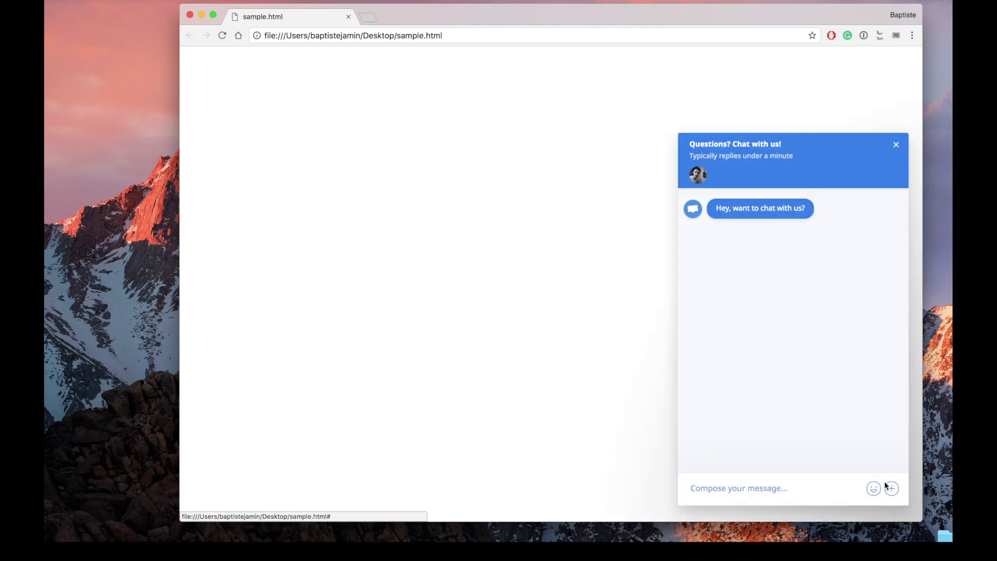
pyautogui.write('Why shou')
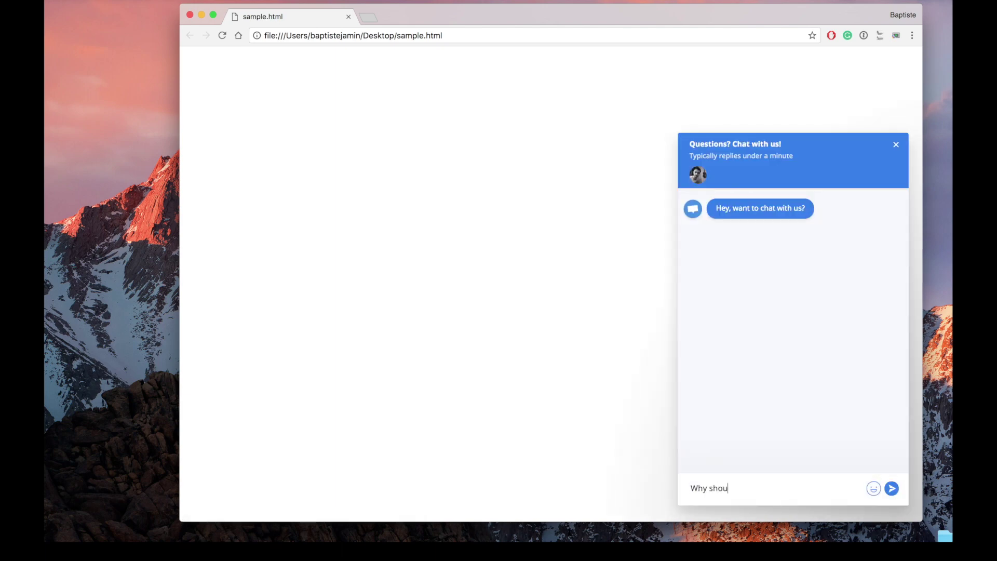
pyautogui.write('ld I use a paid plan?')
pyautogui.press('Return')
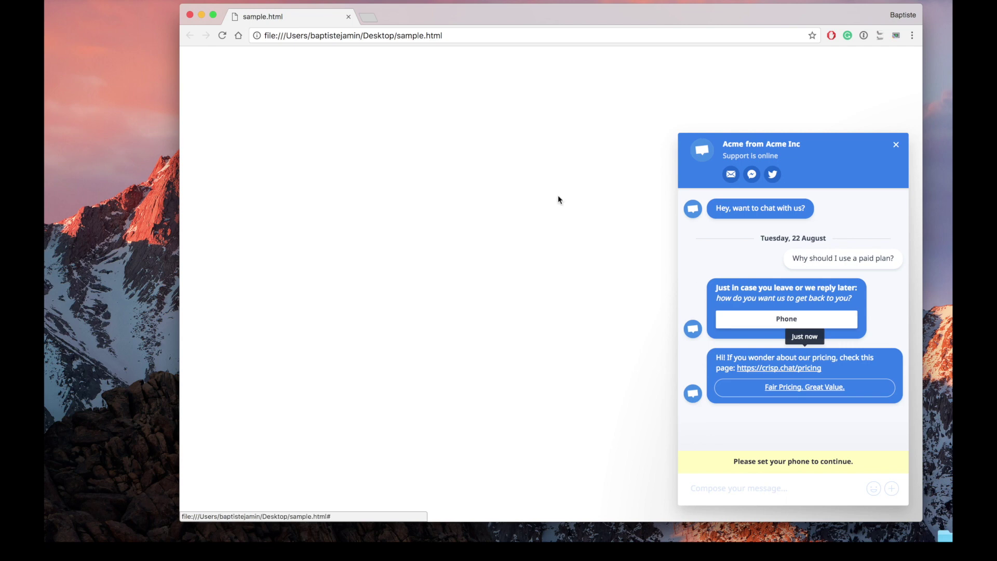
# Return to Crisp and create another new Auto-Responder intent
pyautogui.click(202, 15)
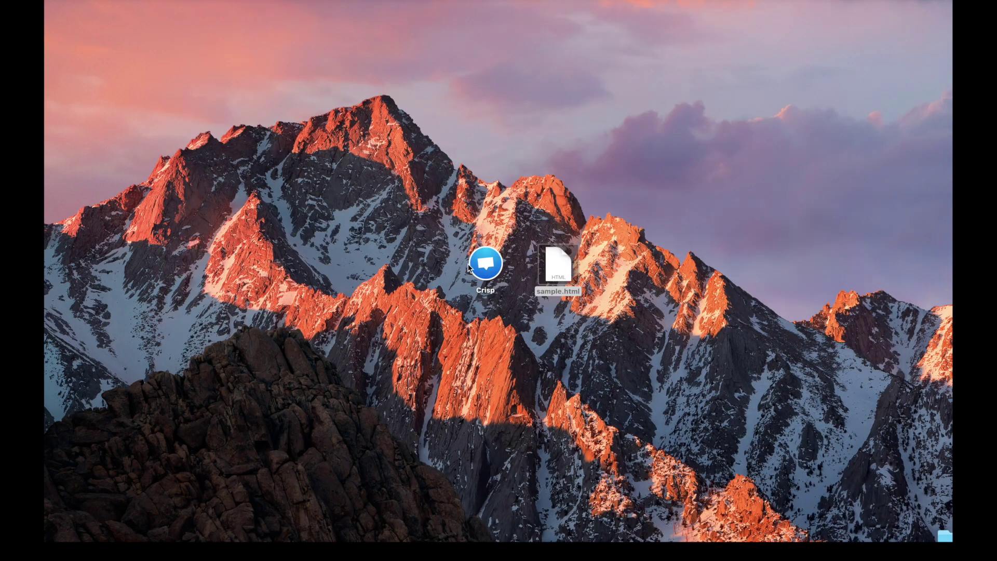
pyautogui.doubleClick(486, 265)
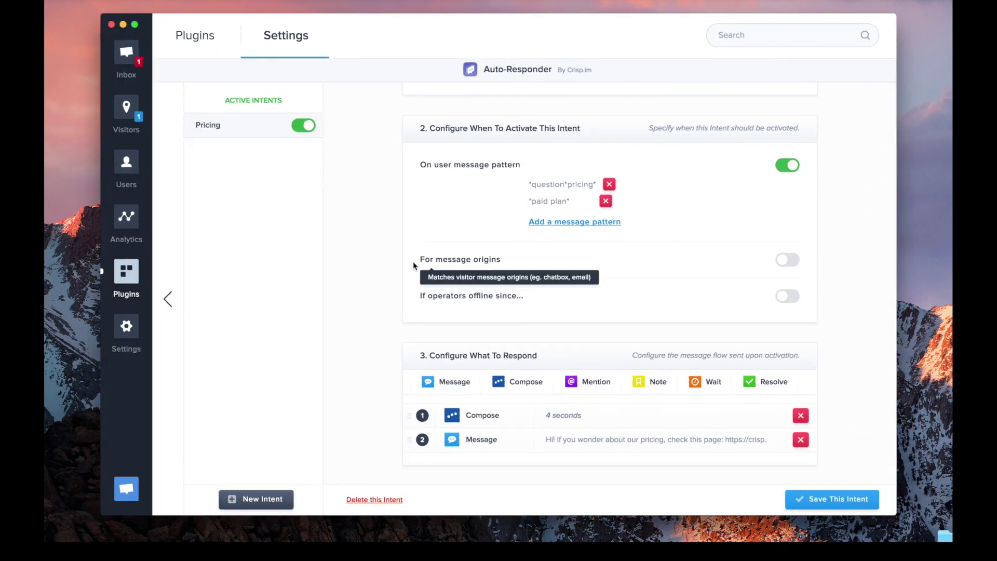
pyautogui.click(260, 499)
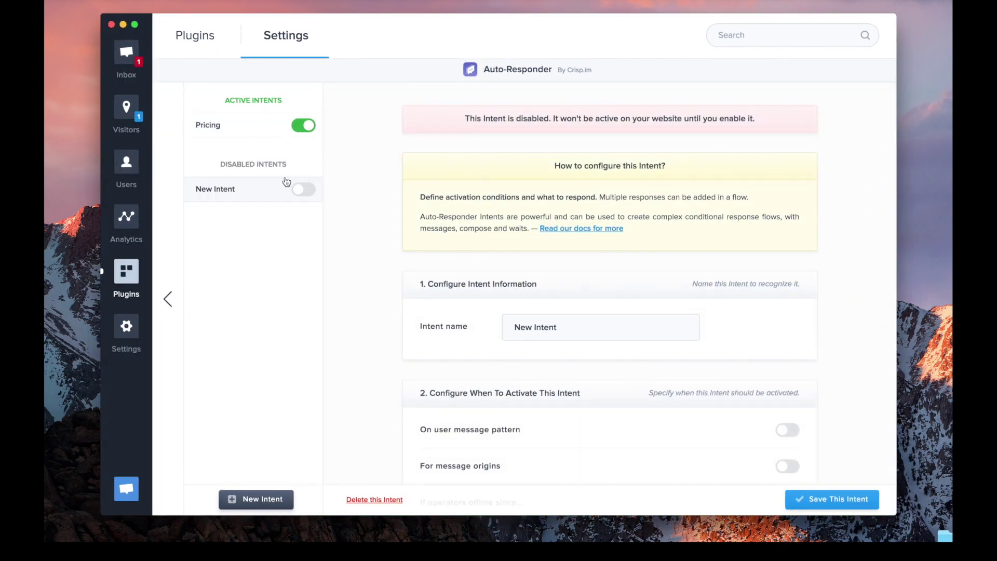
pyautogui.scroll(-5, 548, 332)
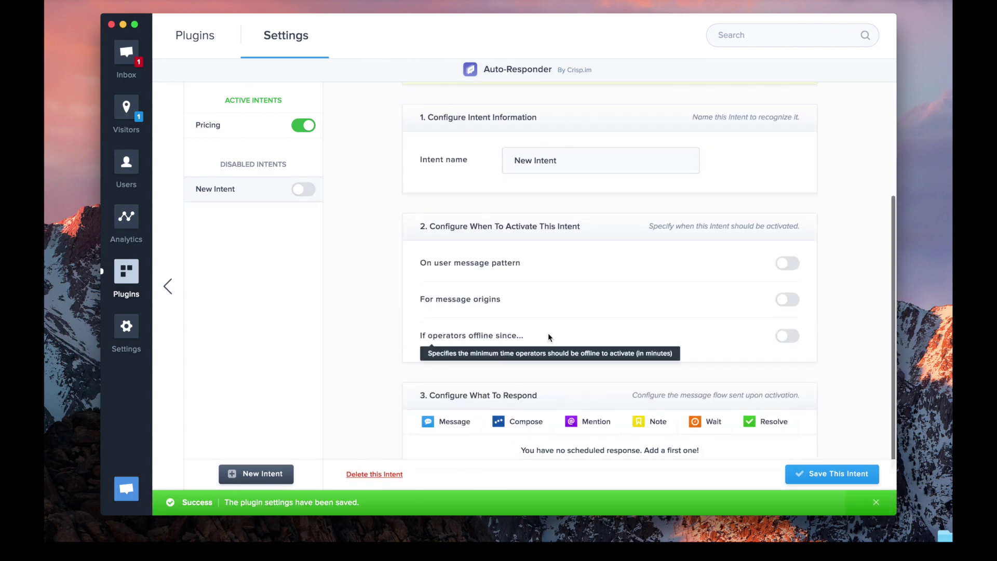
pyautogui.scroll(5, 548, 332)
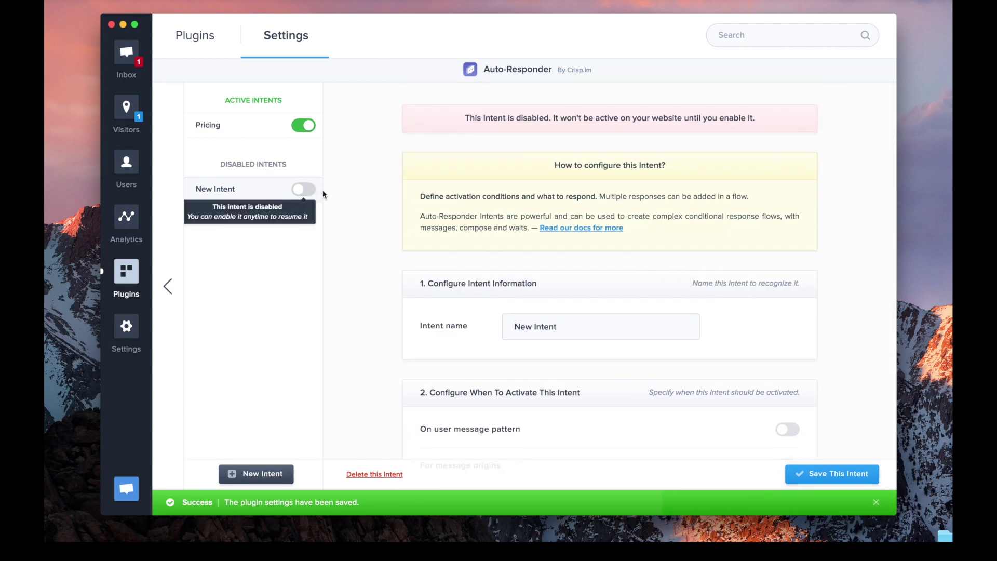
# Name the intent with a person's first name, enable it, and turn on 'On user message pattern'
pyautogui.tripleClick(546, 326)
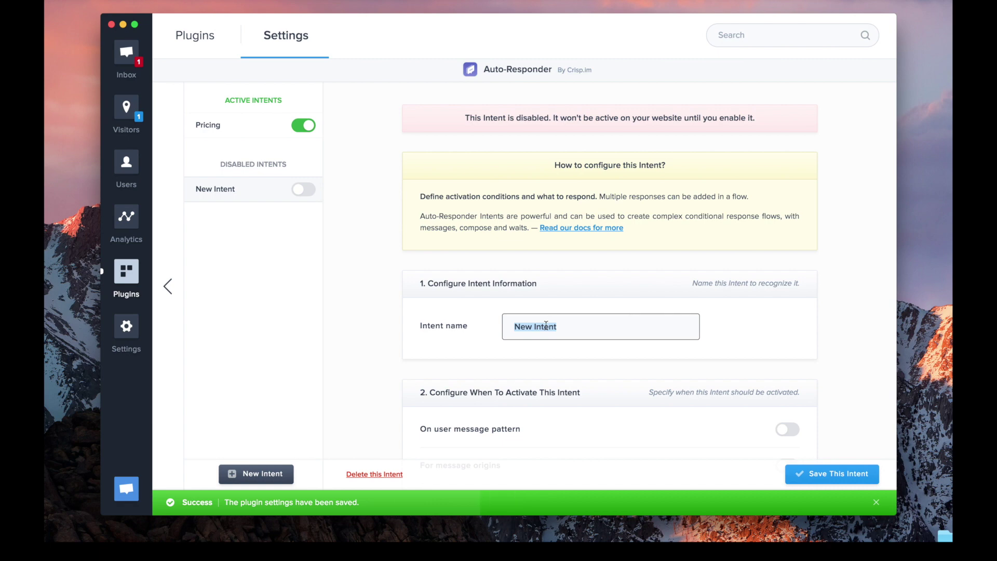
pyautogui.scroll(-4, 546, 327)
pyautogui.scroll(3, 547, 328)
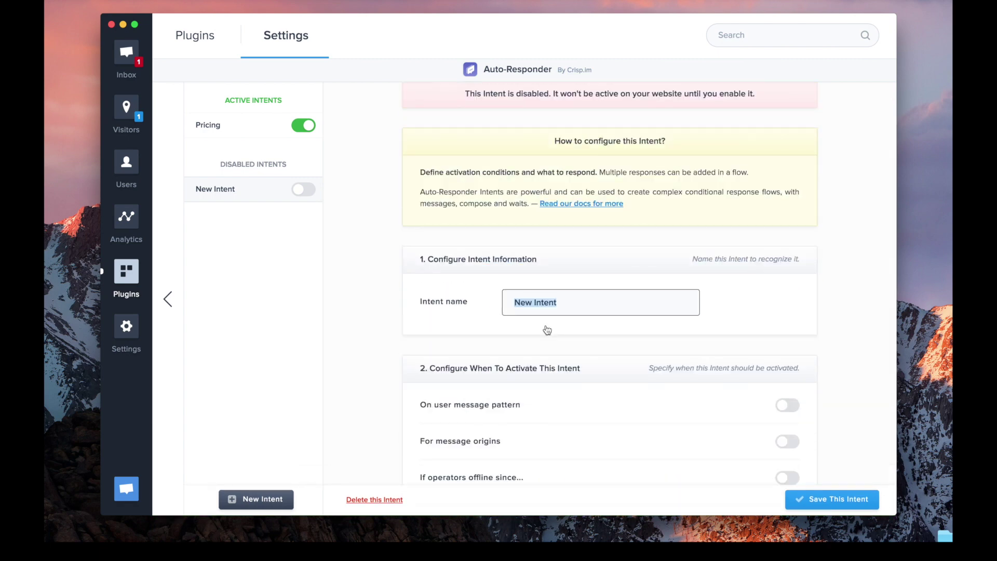
pyautogui.write('Baptiste')
pyautogui.click(303, 191)
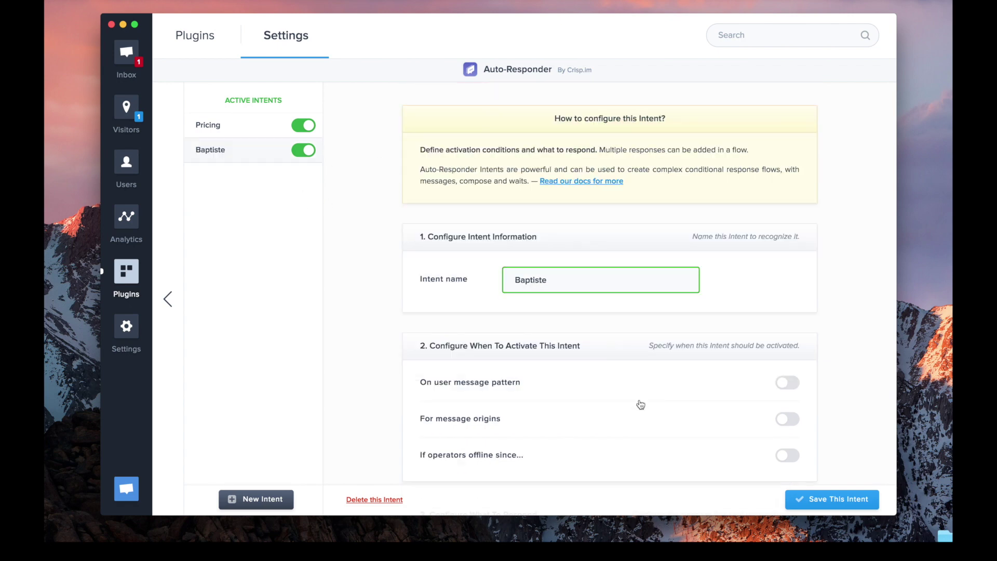
pyautogui.scroll(-3, 641, 405)
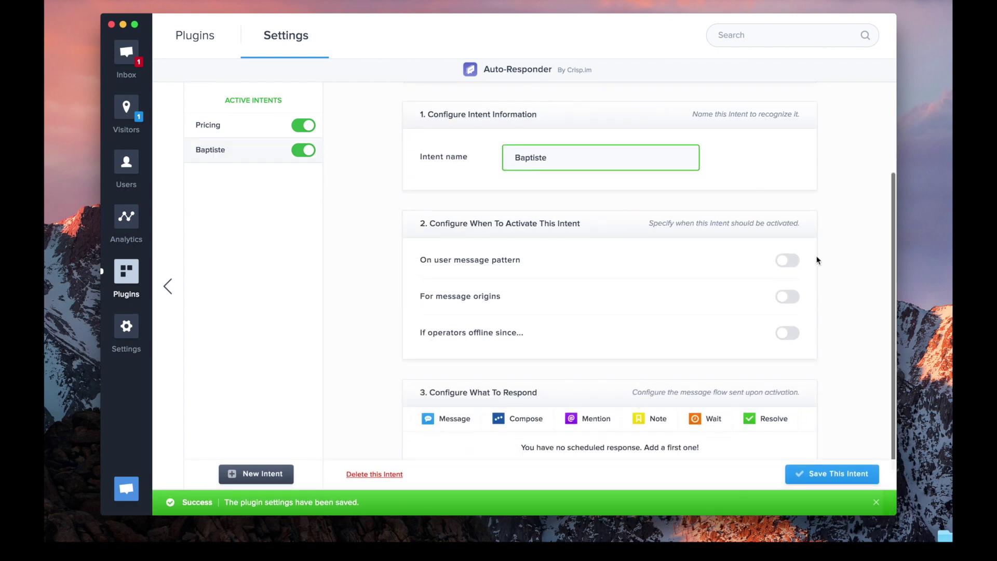
pyautogui.click(788, 261)
# Add the trigger patterns *CEO*, a first-name pattern, and *Skype*
pyautogui.click(583, 280)
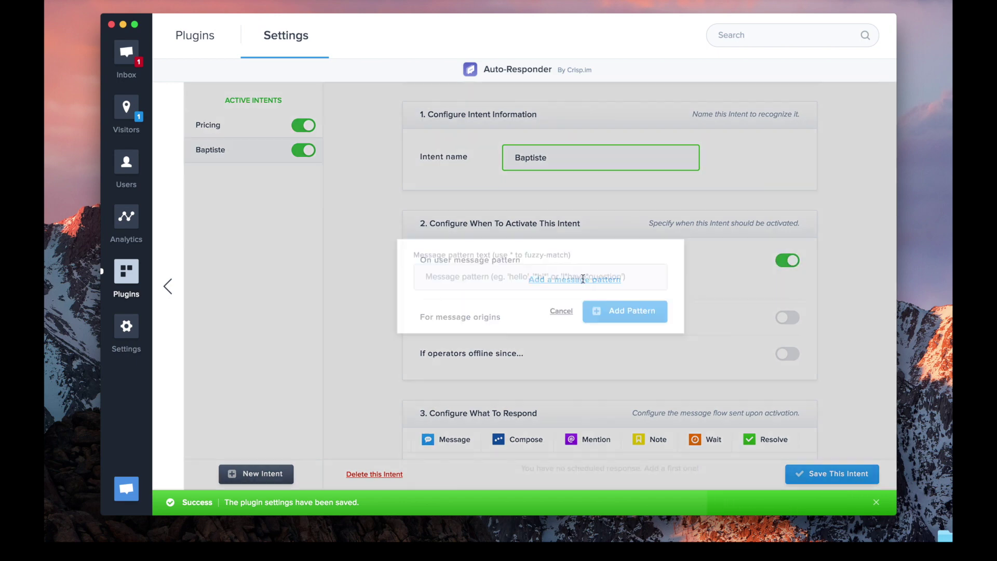
pyautogui.write('*CEO')
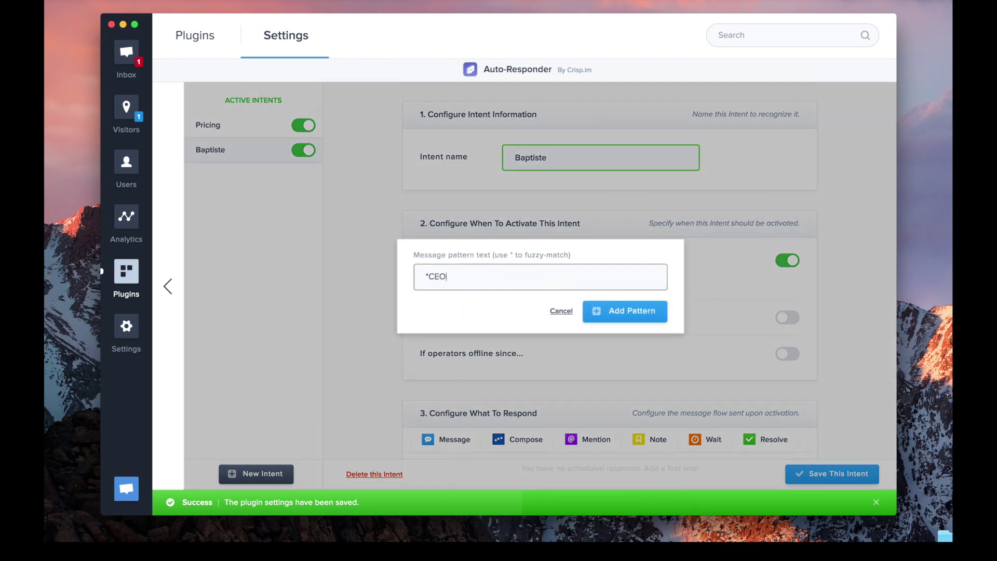
pyautogui.write('*')
pyautogui.click(638, 312)
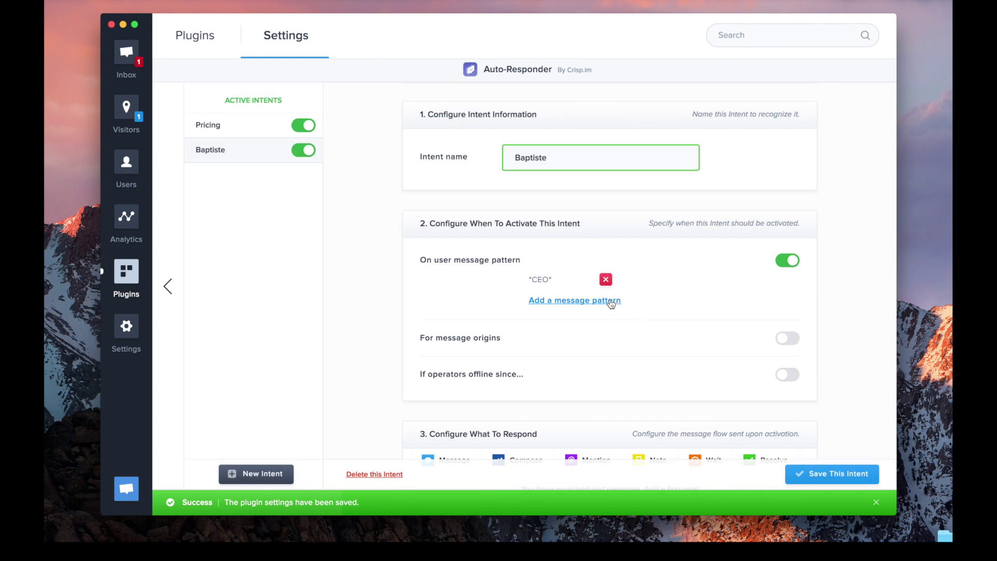
pyautogui.click(611, 301)
pyautogui.write('*b')
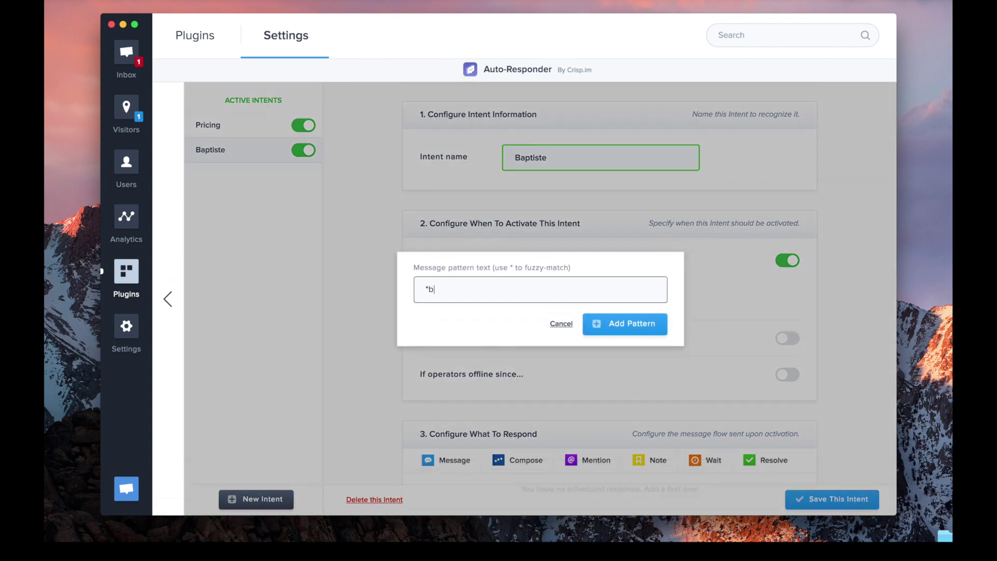
pyautogui.write('aptiste*')
pyautogui.click(618, 327)
pyautogui.click(554, 320)
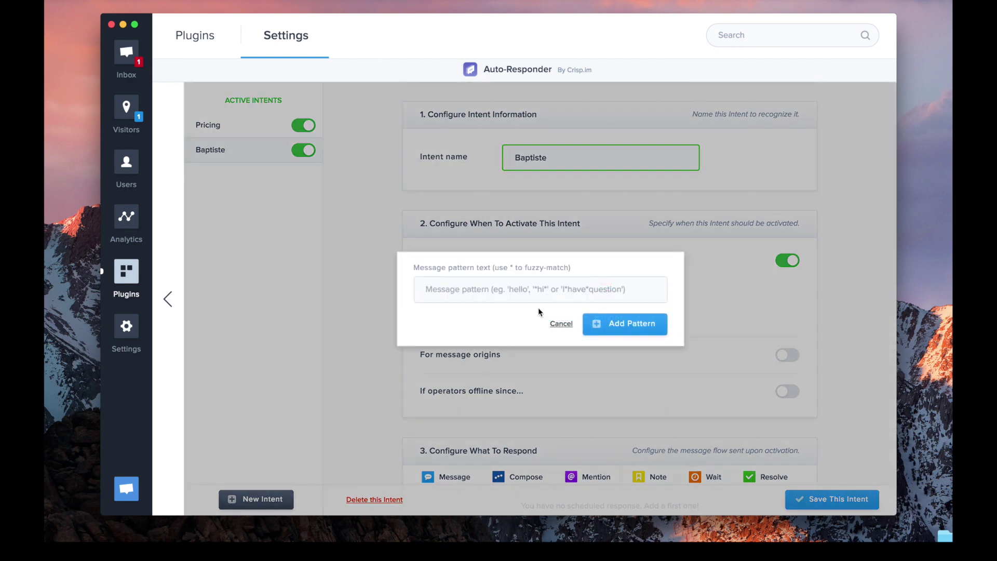
pyautogui.write('*Skype')
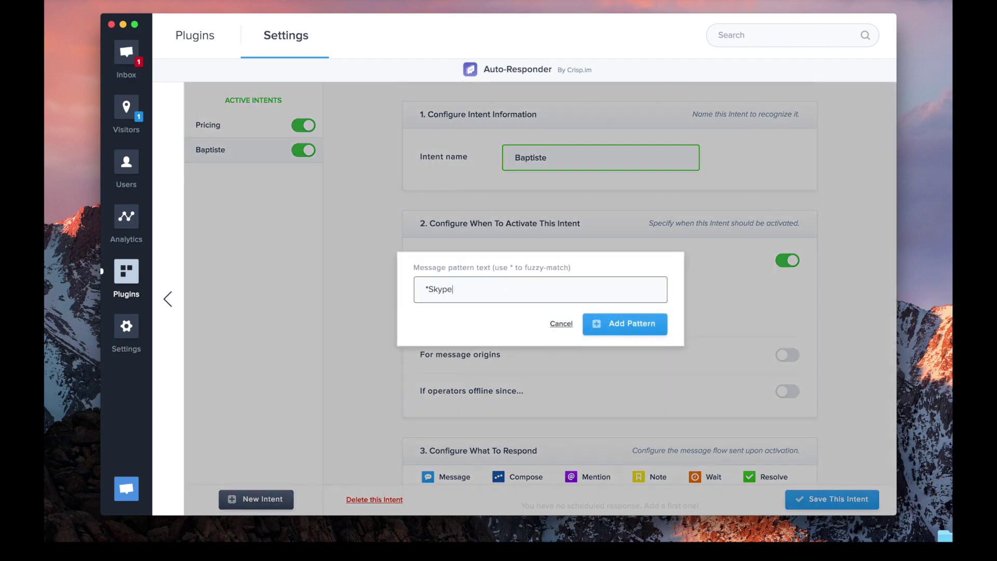
pyautogui.write('*')
pyautogui.click(649, 326)
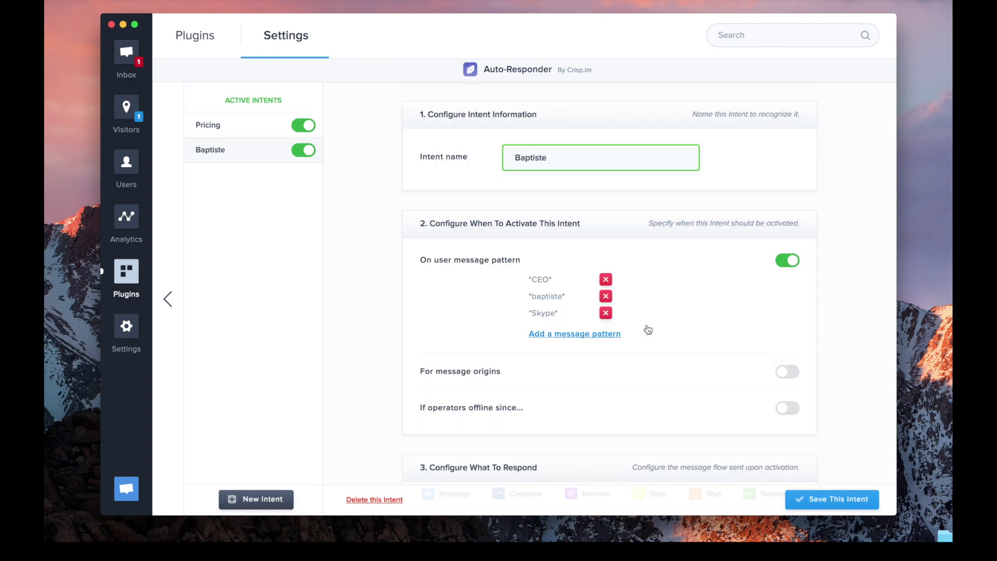
# Set an operator mention as the response, save the intent, and close Crisp
pyautogui.scroll(-3, 648, 329)
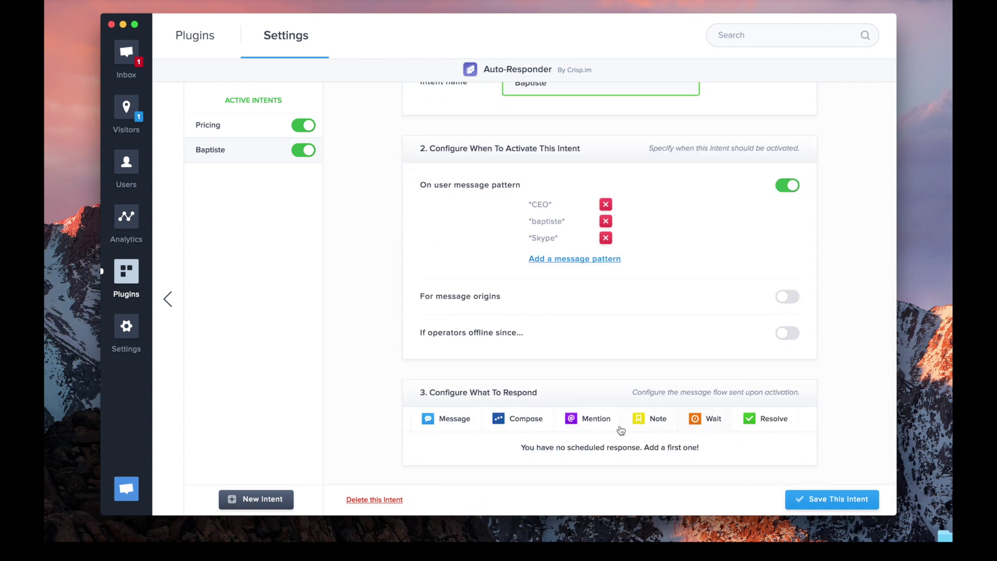
pyautogui.click(594, 425)
pyautogui.click(422, 294)
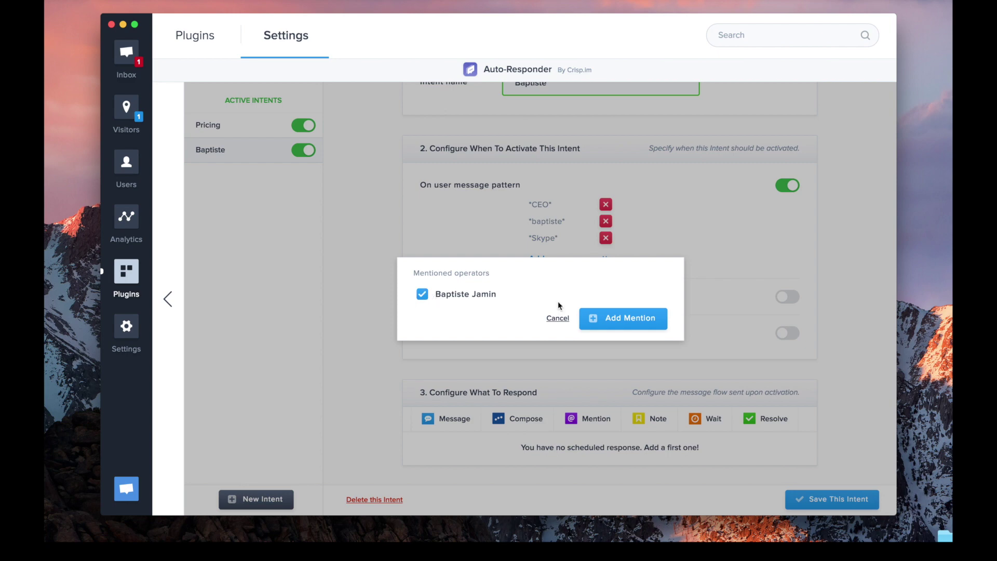
pyautogui.click(618, 327)
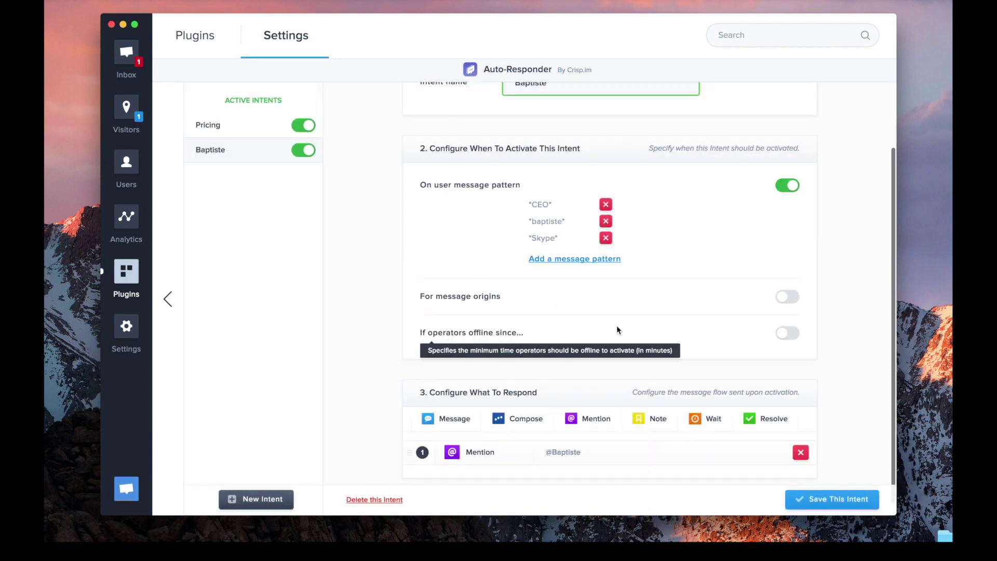
pyautogui.click(854, 499)
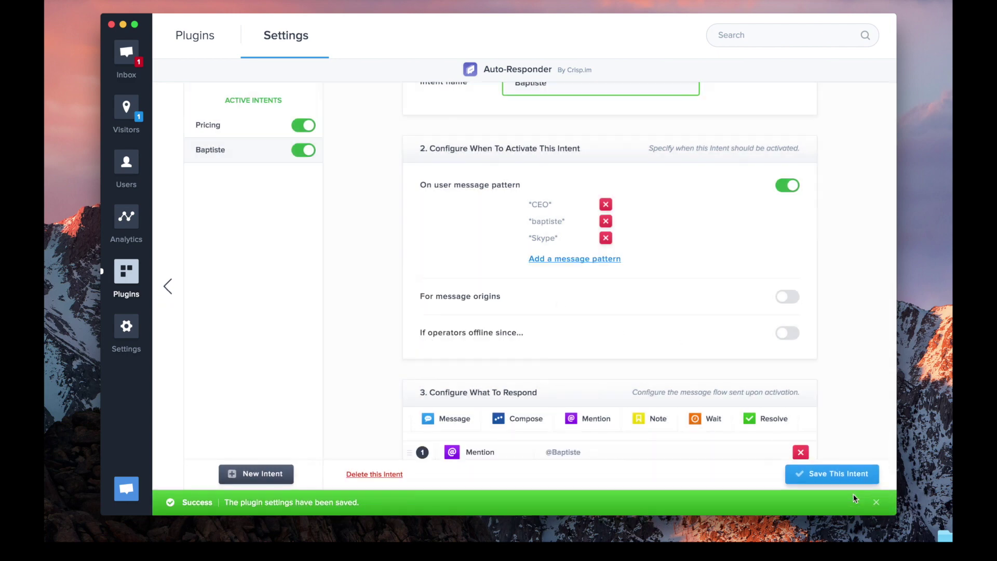
pyautogui.click(124, 25)
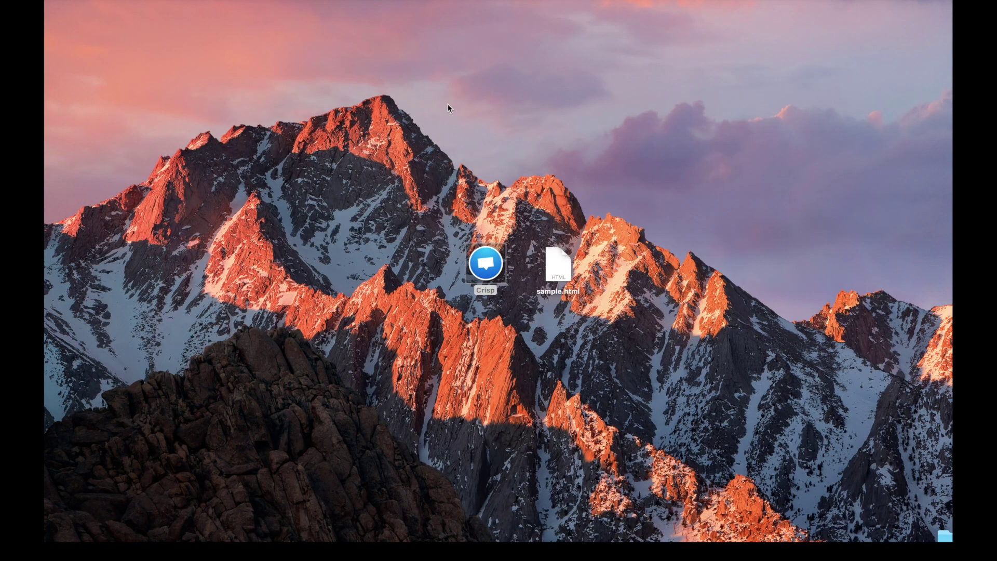
# Open sample.html and send a chatbox message asking to talk to the named operator
pyautogui.doubleClick(559, 261)
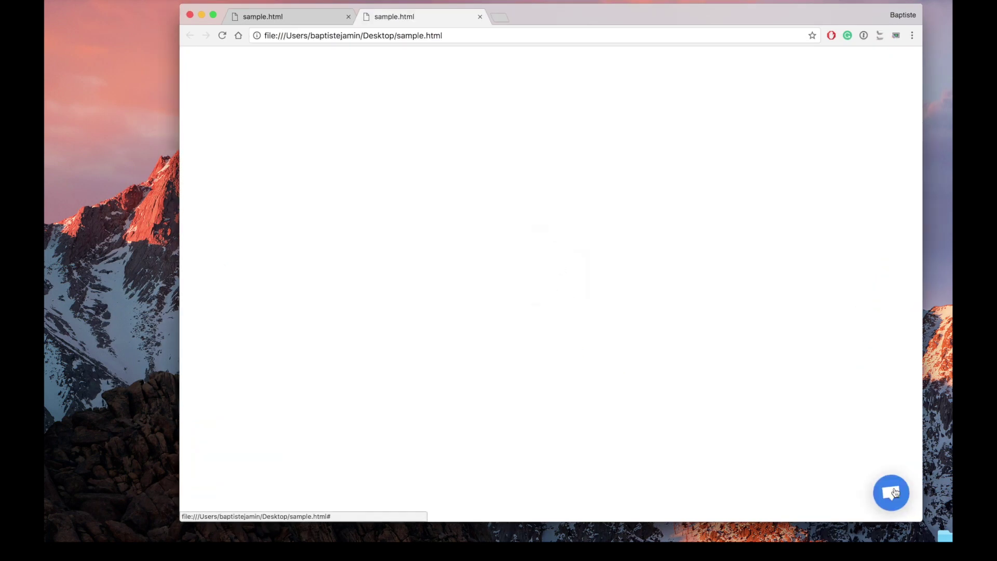
pyautogui.click(883, 483)
pyautogui.write('Hi')
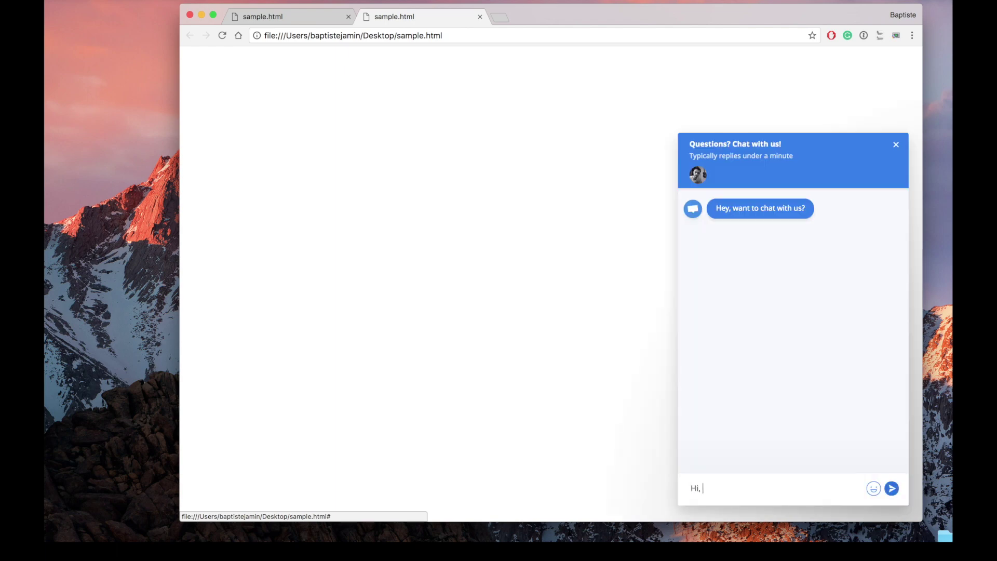
pyautogui.write(', I would like to talk to Baptiste')
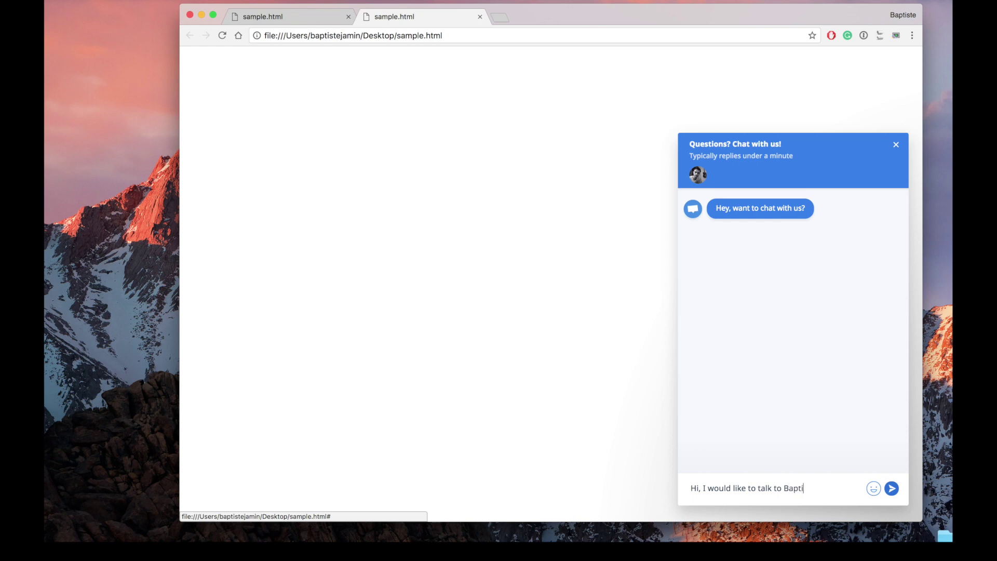
pyautogui.click(892, 488)
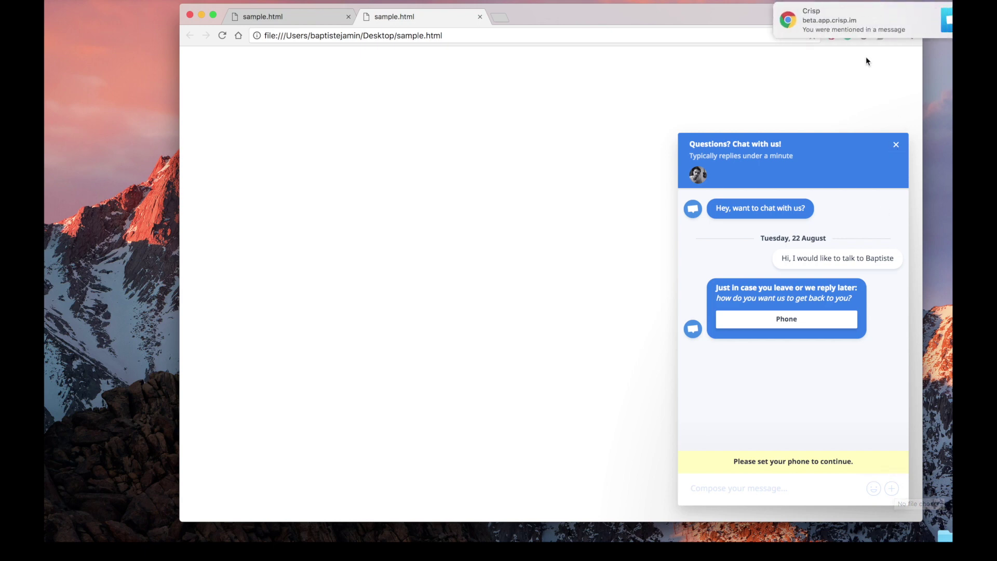
pyautogui.moveTo(851, 30)
# Switch back to Crisp and open the newest visitor conversation in the Inbox
pyautogui.click(672, 539)
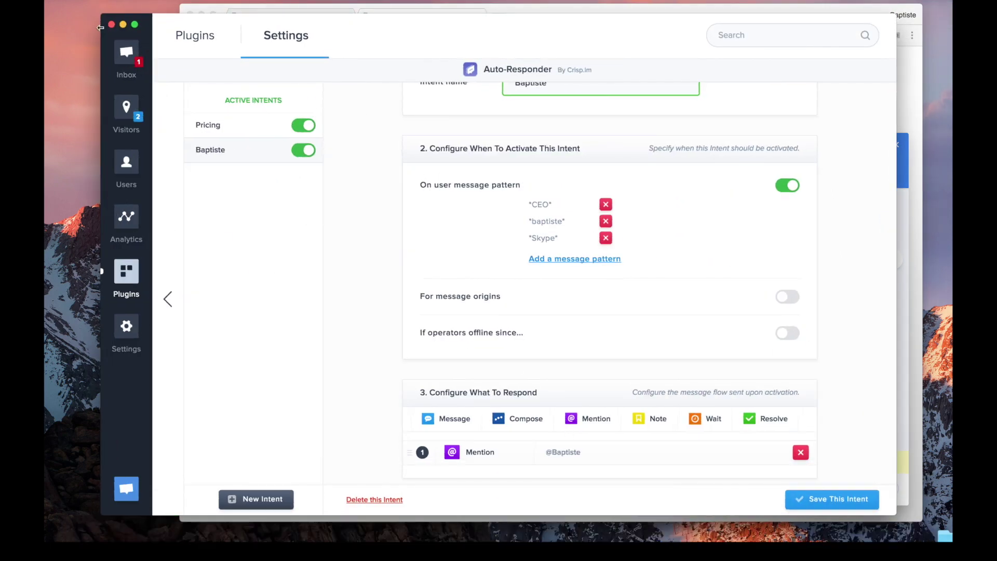
pyautogui.click(125, 61)
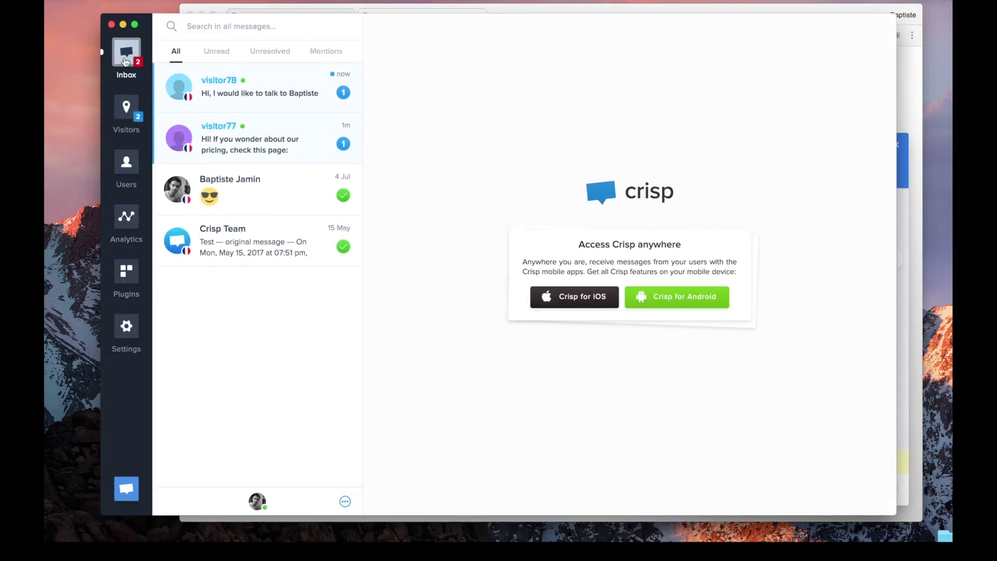
pyautogui.click(324, 90)
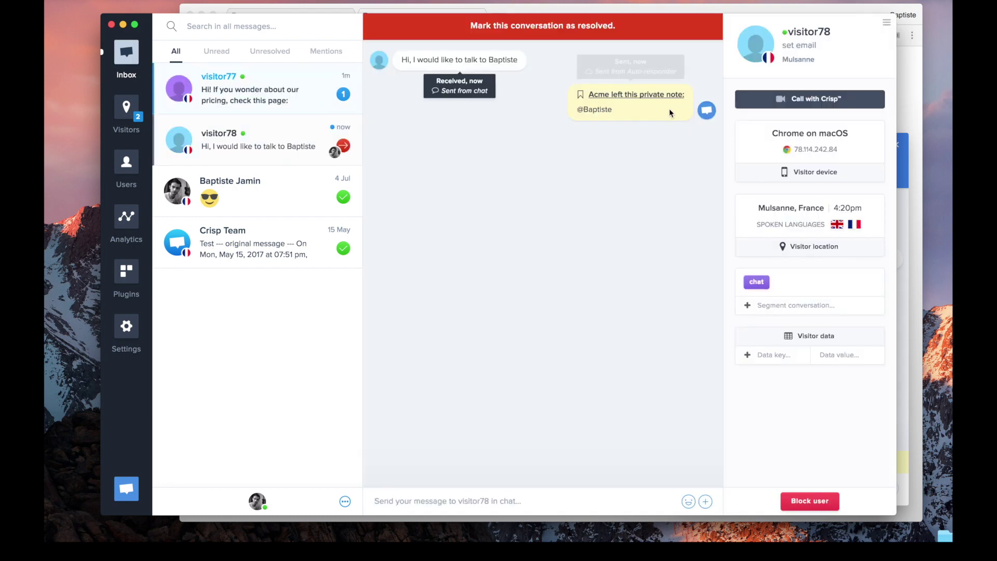